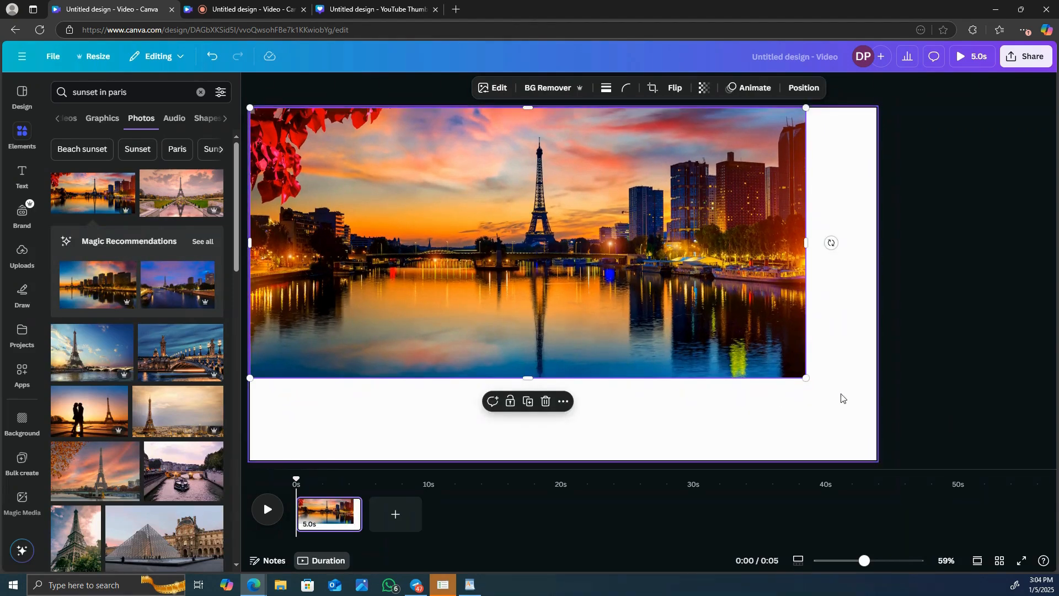
Step: Enlarge the Paris sunset photo from its lower corner and stretch its lower edge so it covers the page height
left_click_drag(806, 379, 839, 464)
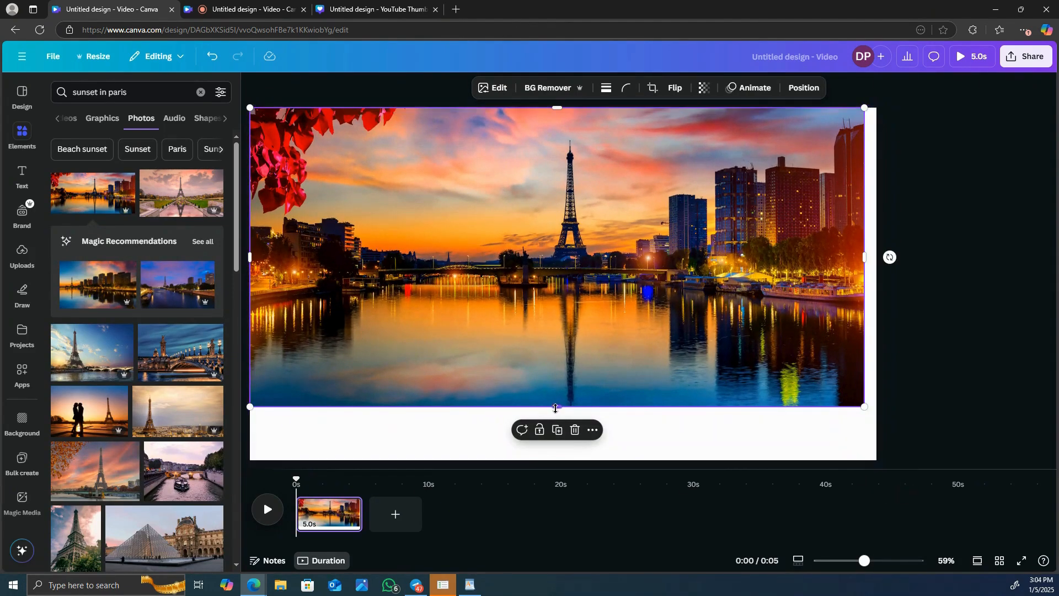
left_click_drag(550, 406, 557, 474)
Step: Search the elements for "glitter overlay" and add the white bokeh graphic to the page
left_click(144, 87)
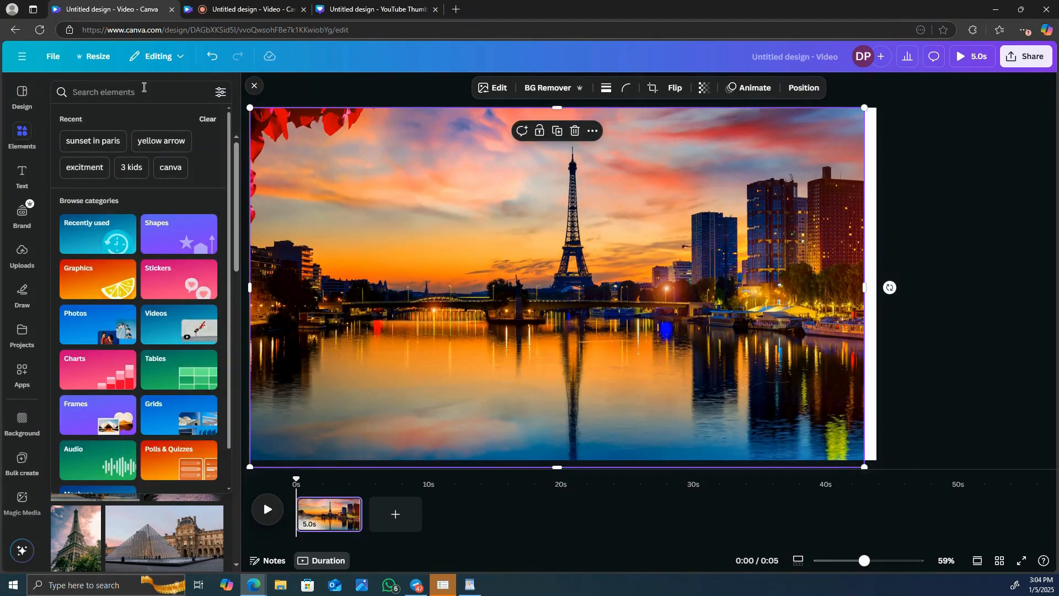
type("glitter")
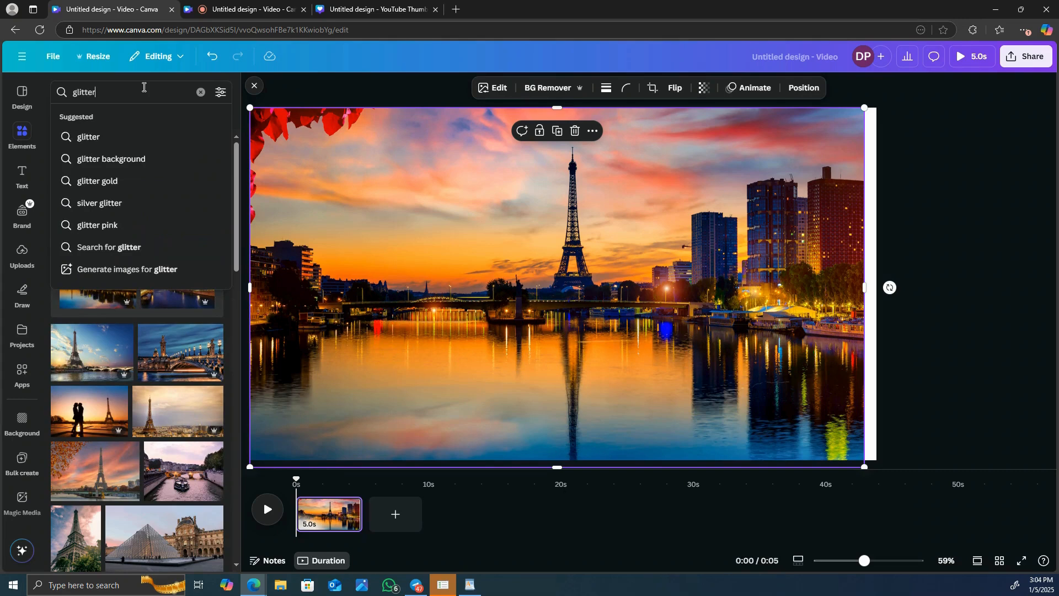
type(" overl")
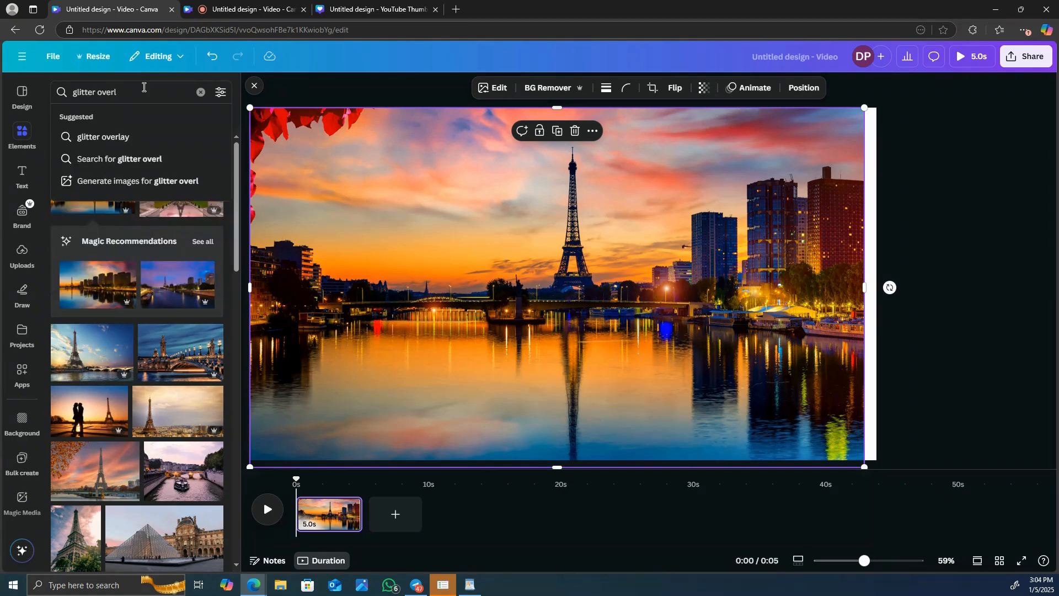
left_click(105, 136)
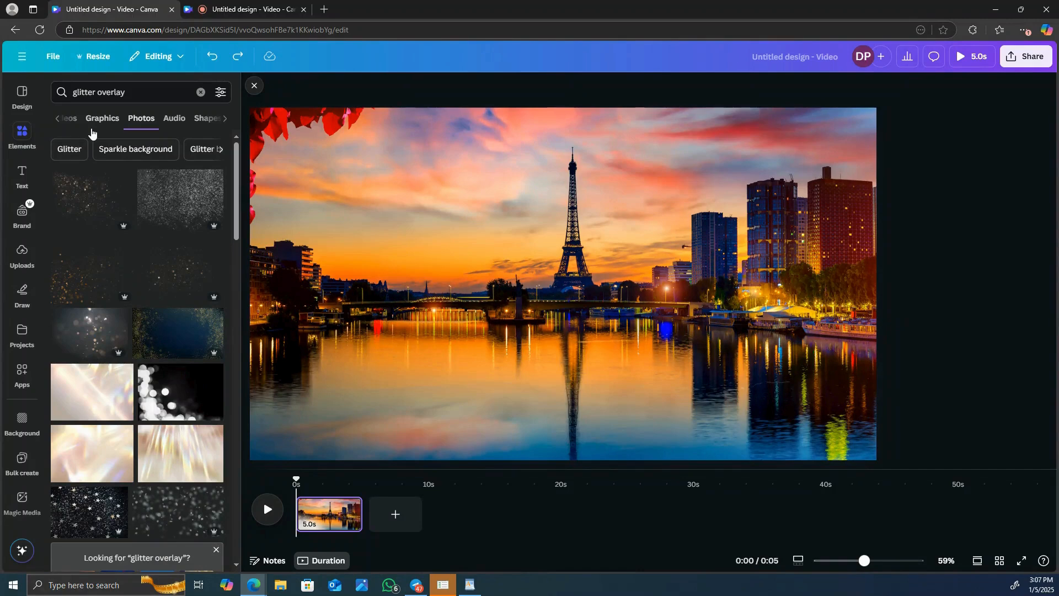
left_click(97, 119)
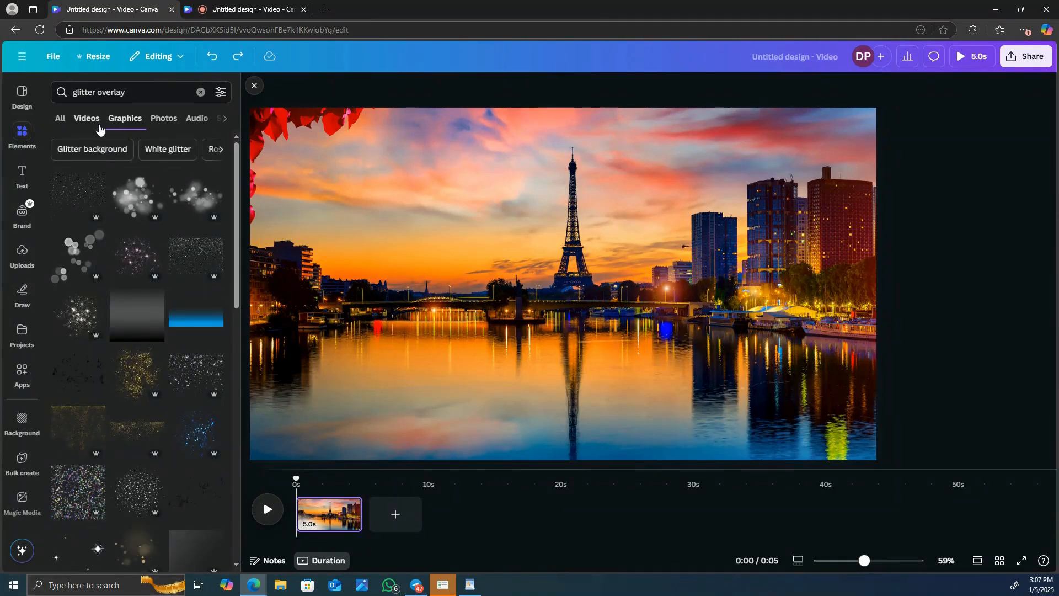
left_click(202, 204)
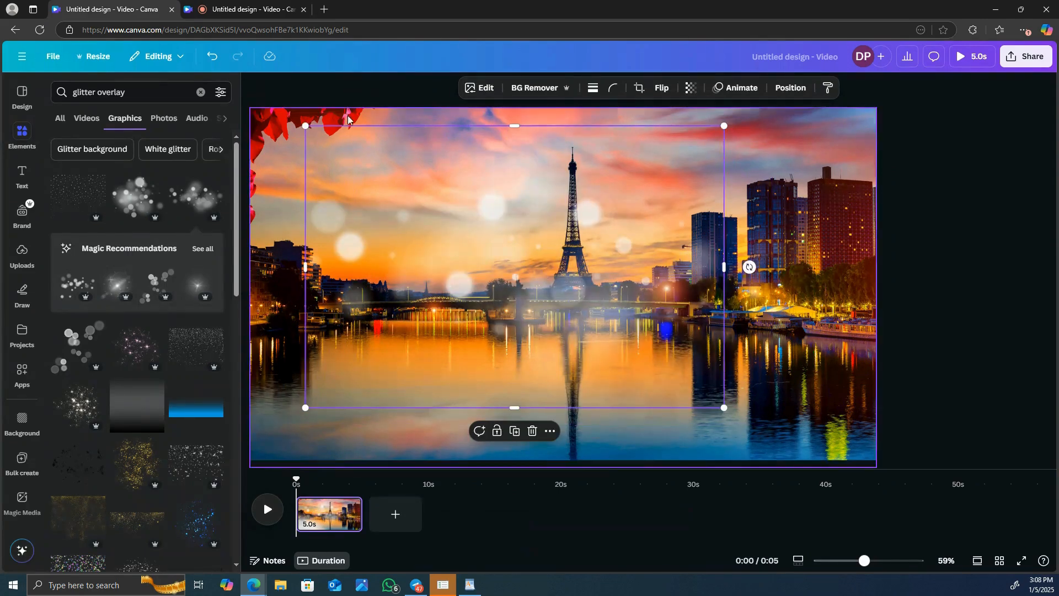
Step: Move the bokeh overlay to the page's upper-left corner and enlarge it to cover nearly the whole page
left_click_drag(355, 177, 299, 152)
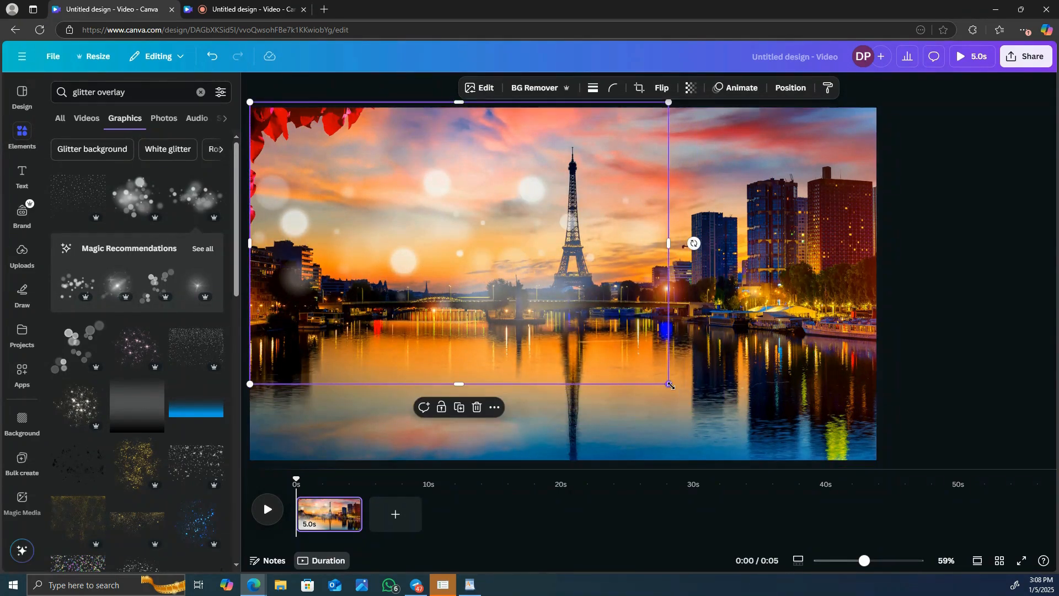
left_click_drag(669, 383, 834, 469)
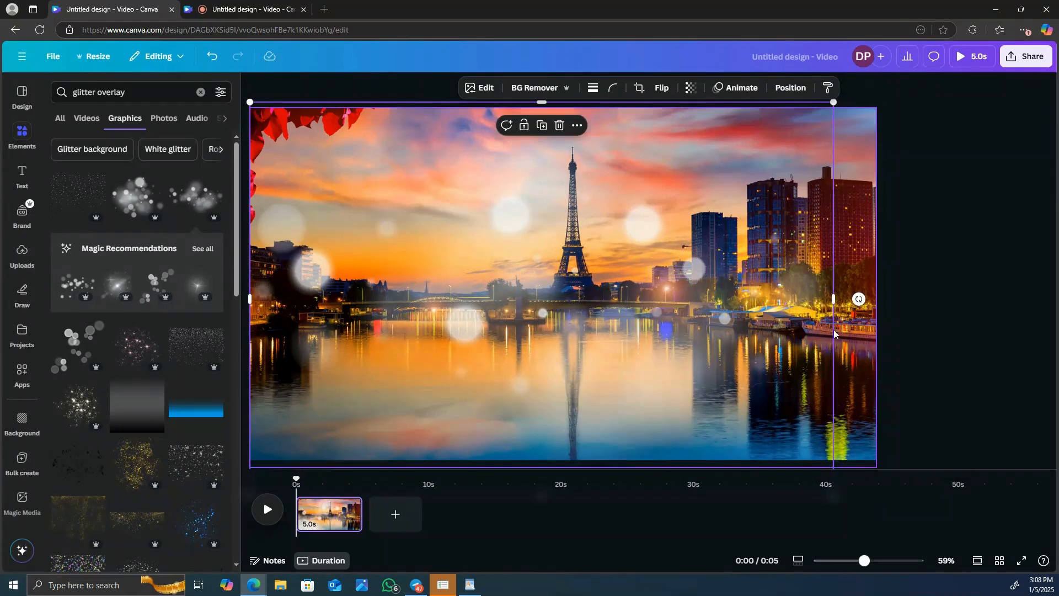
left_click_drag(845, 306, 876, 309)
left_click_drag(702, 339, 697, 331)
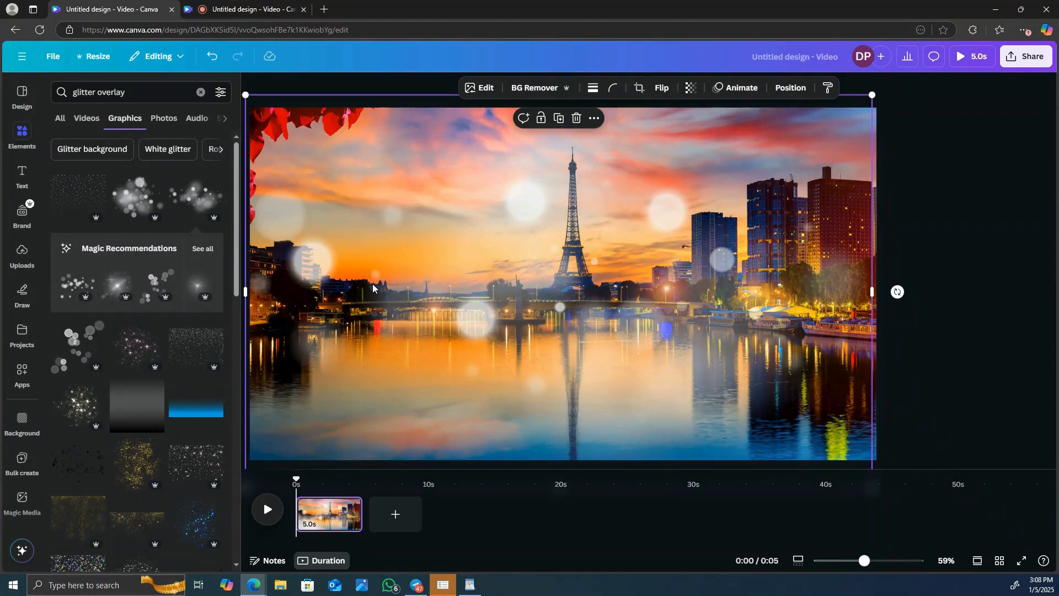
Step: Add a heading reading "INTRO" and change its text color to white
left_click(14, 182)
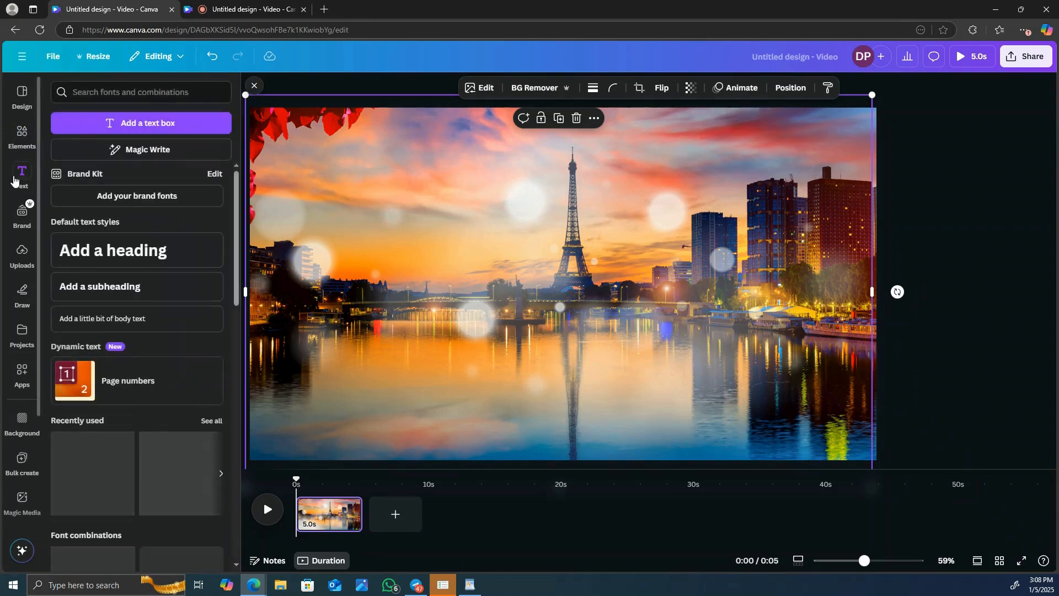
left_click(159, 252)
type("INTRO")
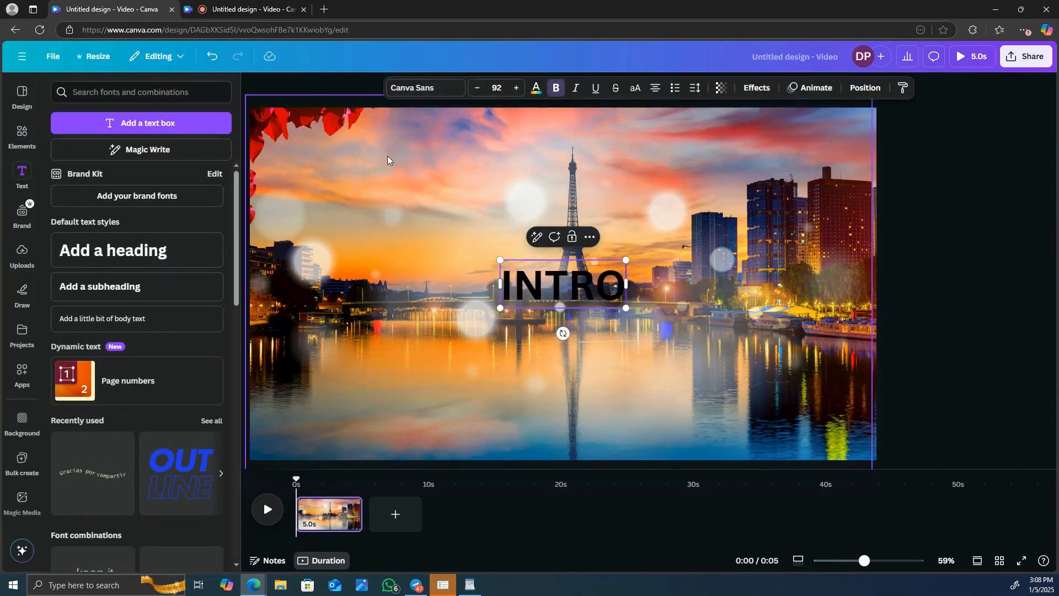
left_click_drag(504, 291, 630, 292)
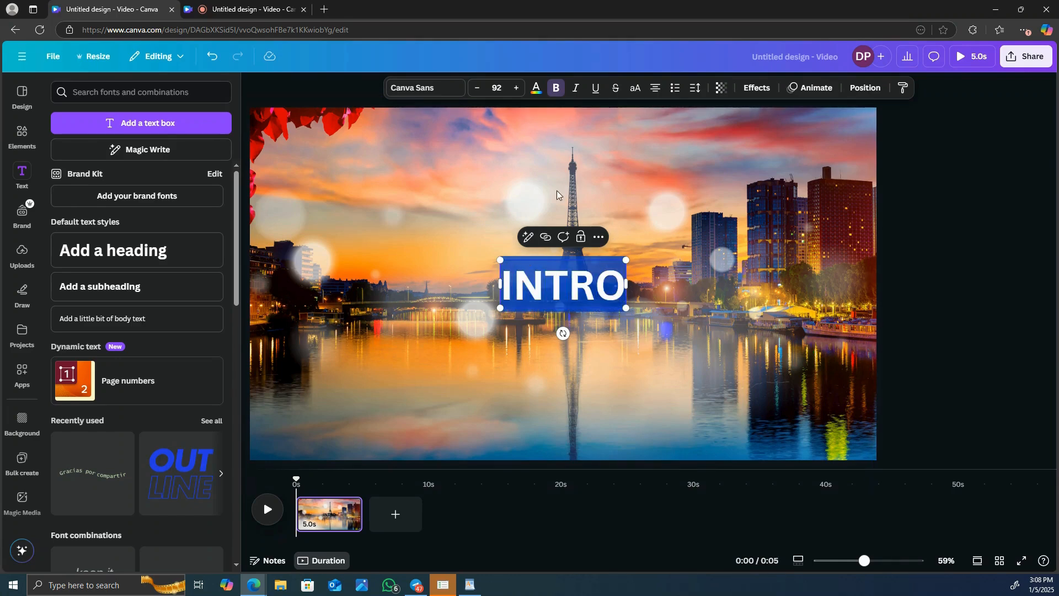
left_click(536, 88)
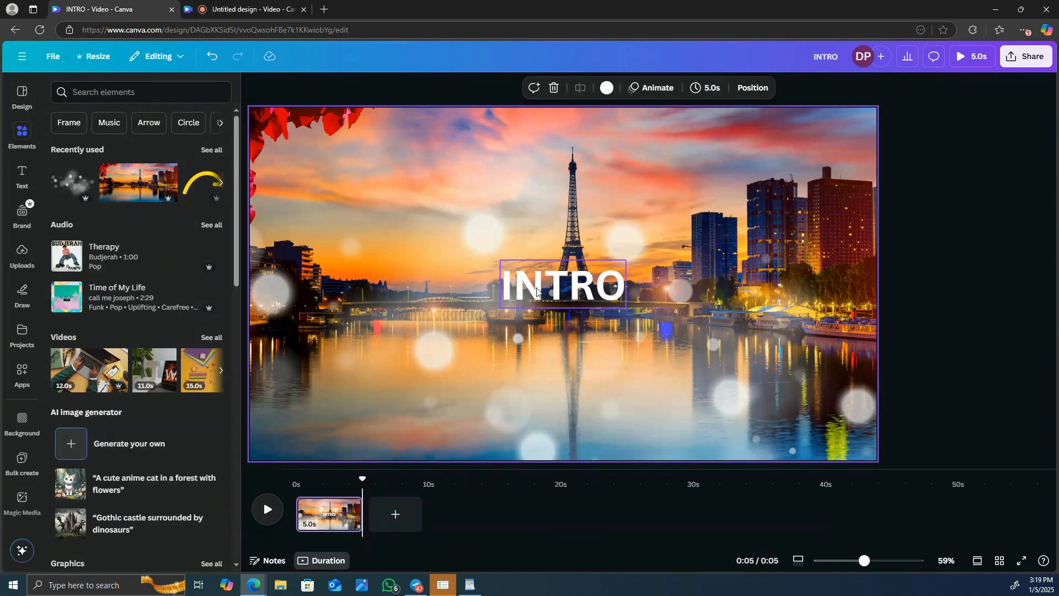
Step: Enlarge the INTRO heading to about size 349 and center it over the page
left_click(556, 294)
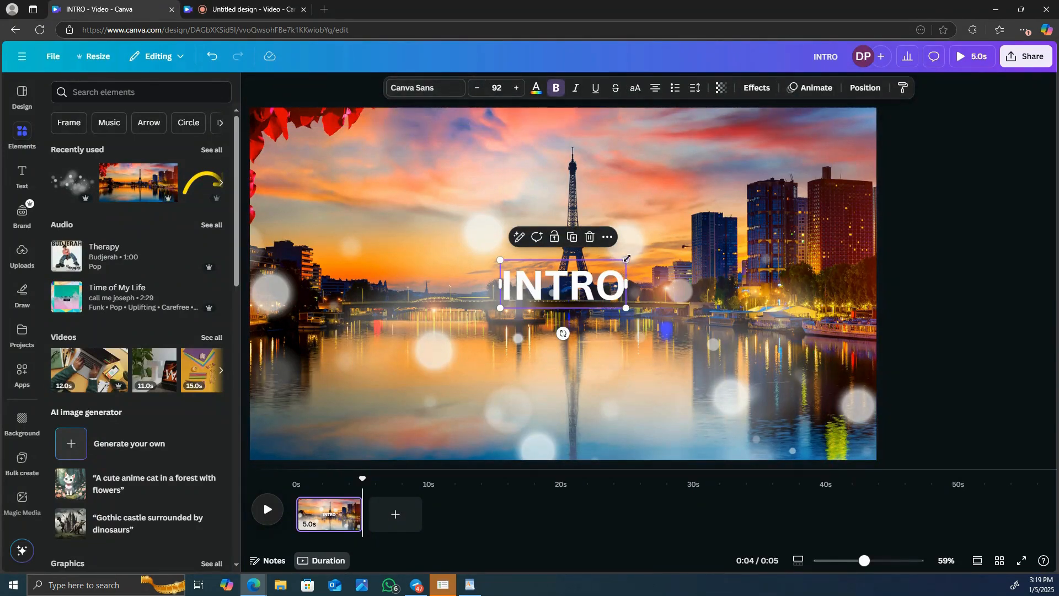
left_click_drag(627, 258, 877, 165)
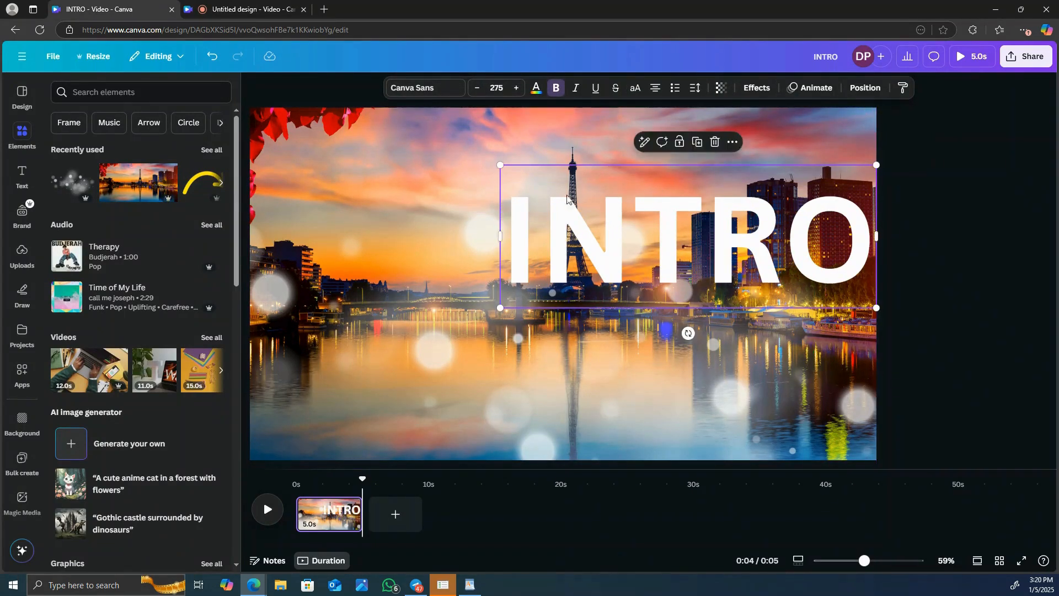
left_click_drag(501, 165, 388, 159)
left_click_drag(581, 211, 519, 262)
Step: Find the 210 fonts, apply 210 수퍼사이즈 Black Box to the INTRO heading and reduce its size to 269
left_click(435, 90)
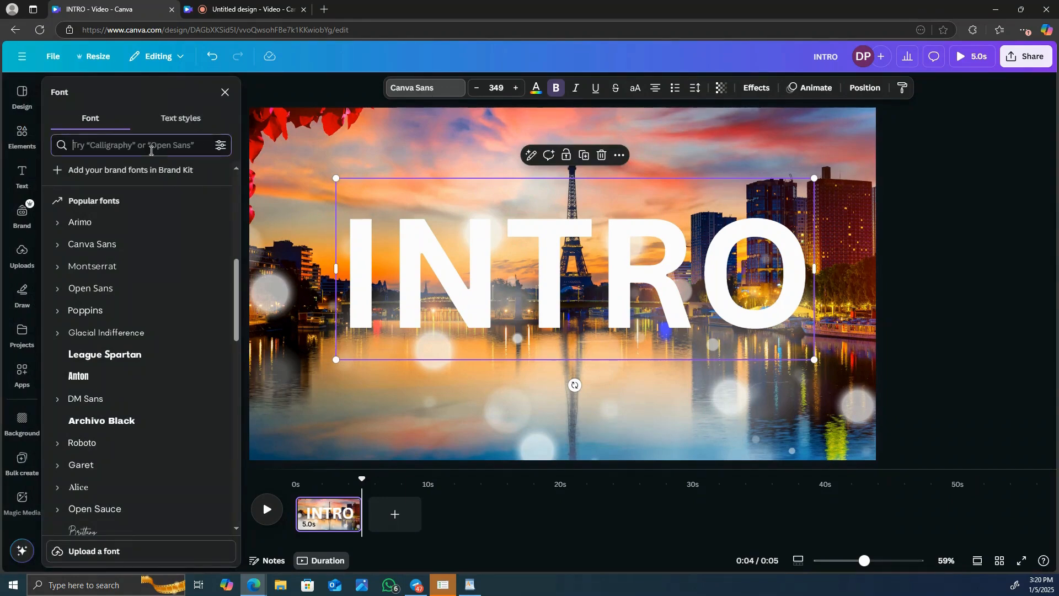
left_click(151, 150)
type("210")
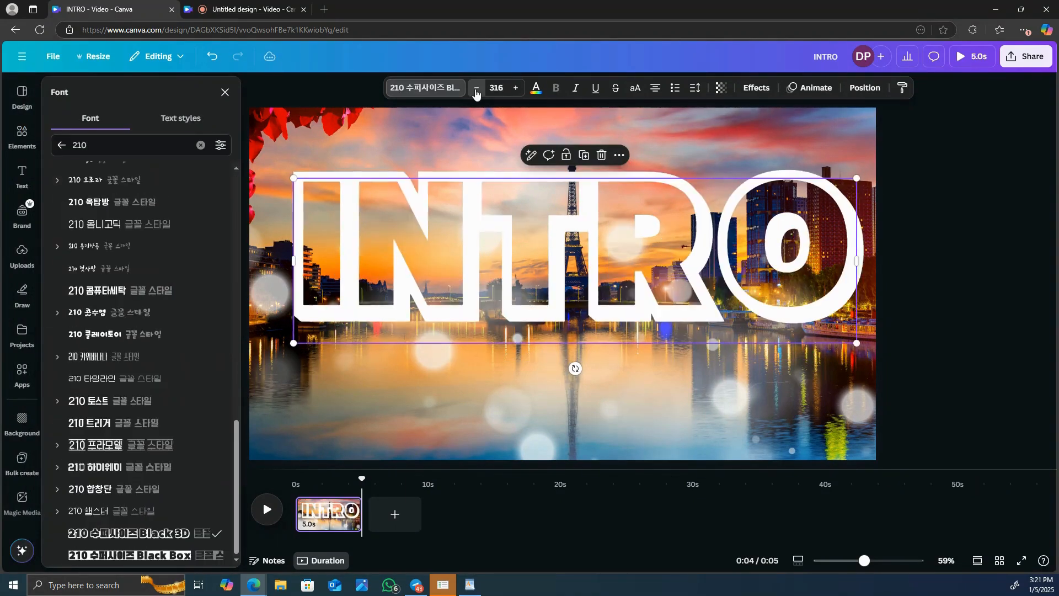
left_click(477, 94)
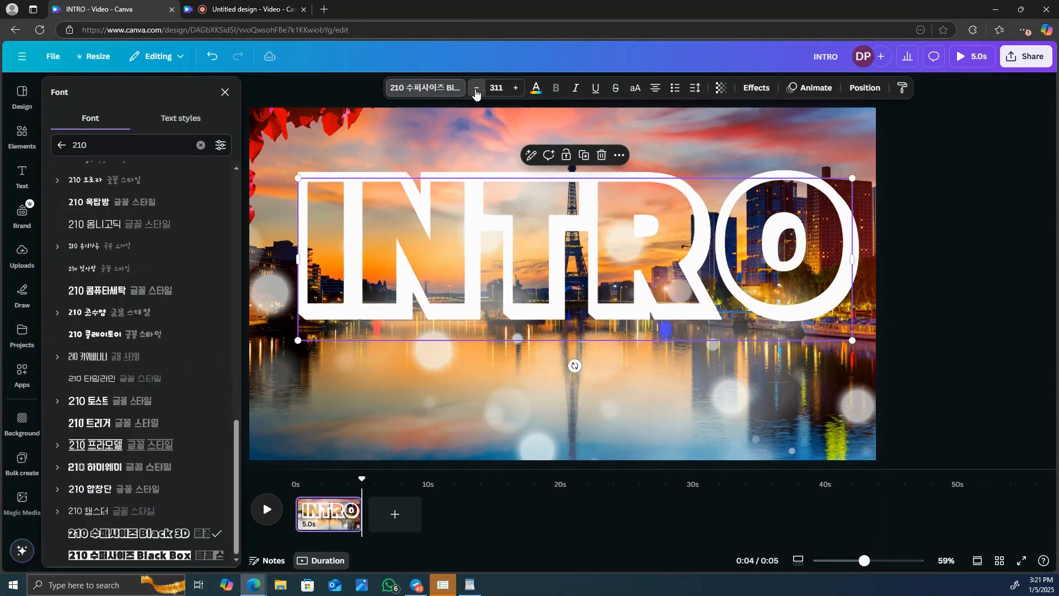
left_click(477, 90)
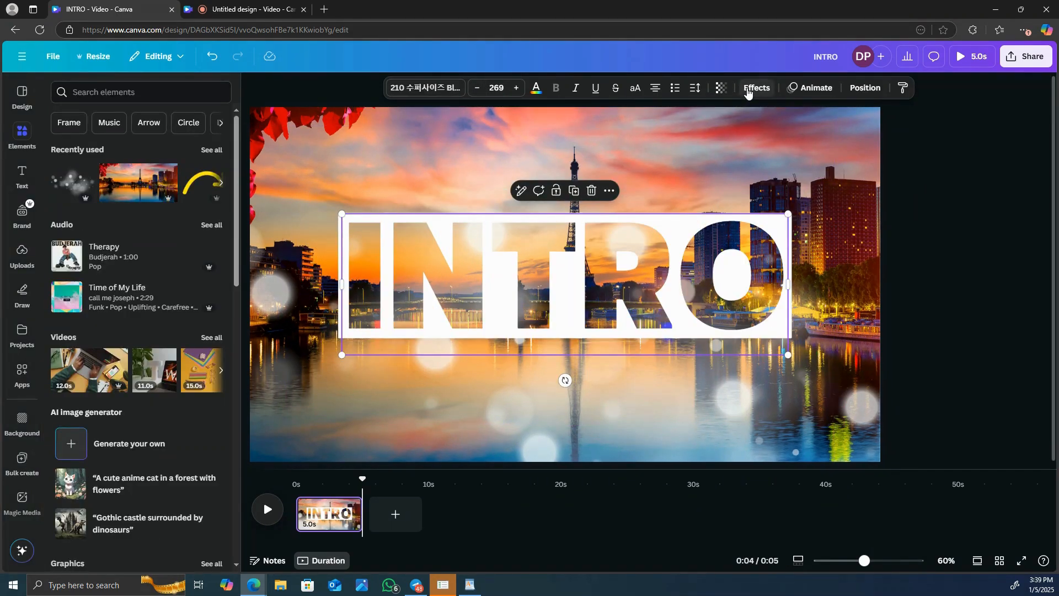
Step: Apply the Lift effect to the INTRO heading and increase its intensity
left_click(750, 89)
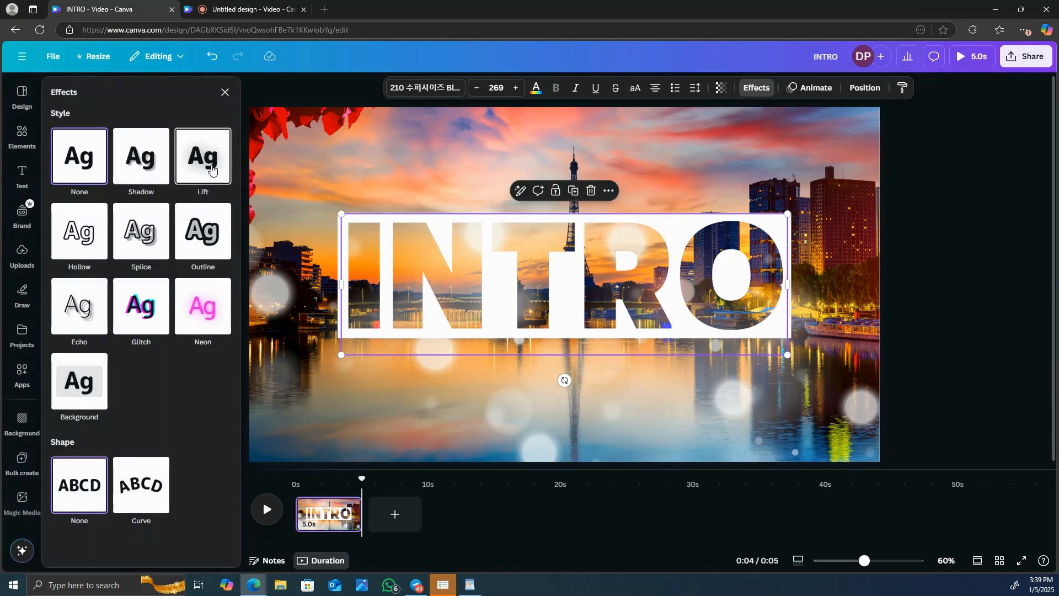
left_click(211, 168)
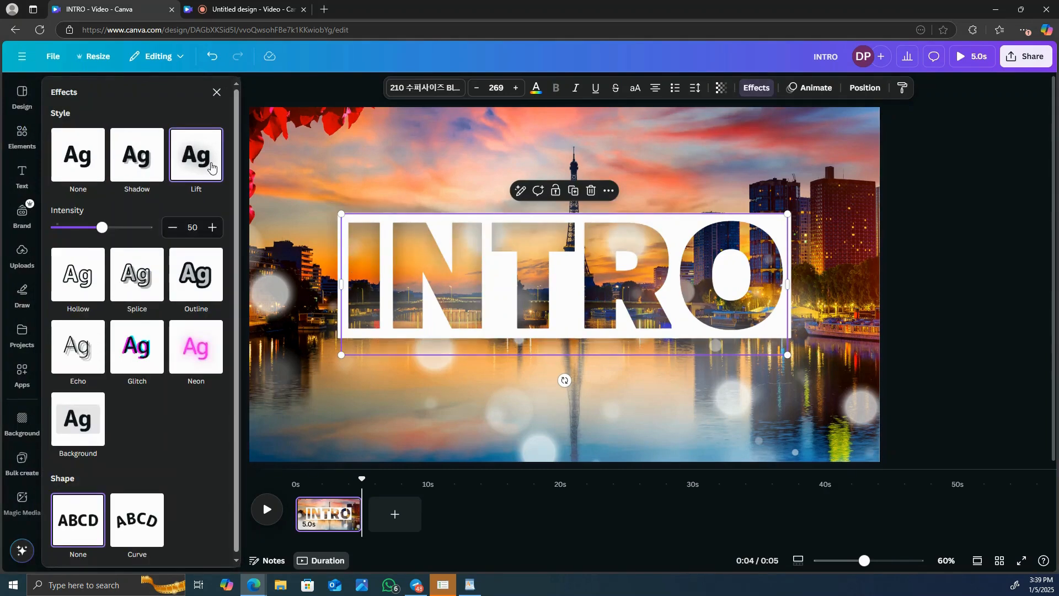
left_click_drag(102, 227, 125, 223)
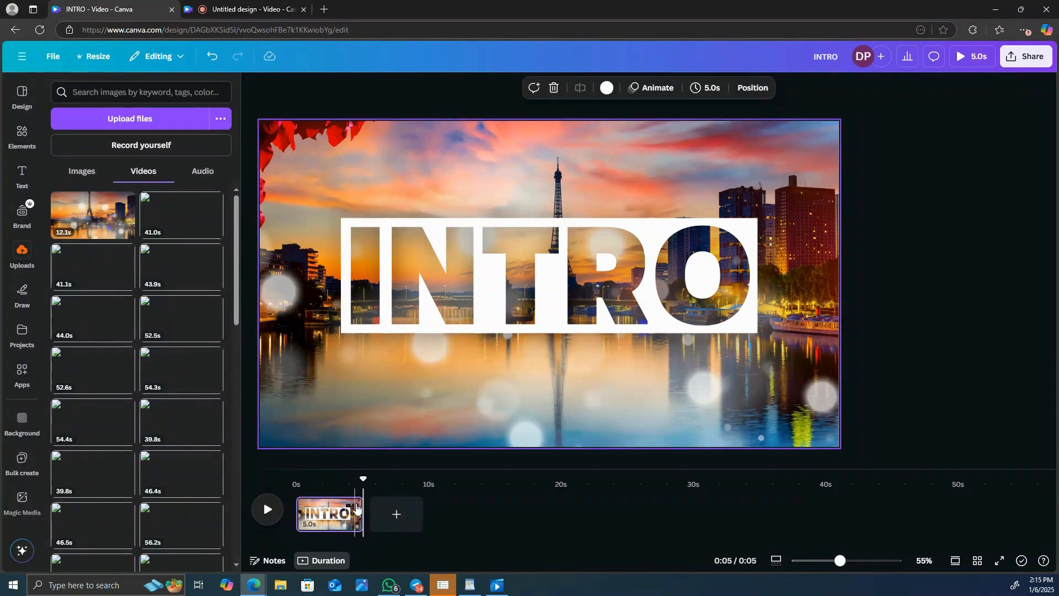
Step: Extend the page's duration to 10.0 s and duplicate the page
left_click_drag(360, 515, 424, 530)
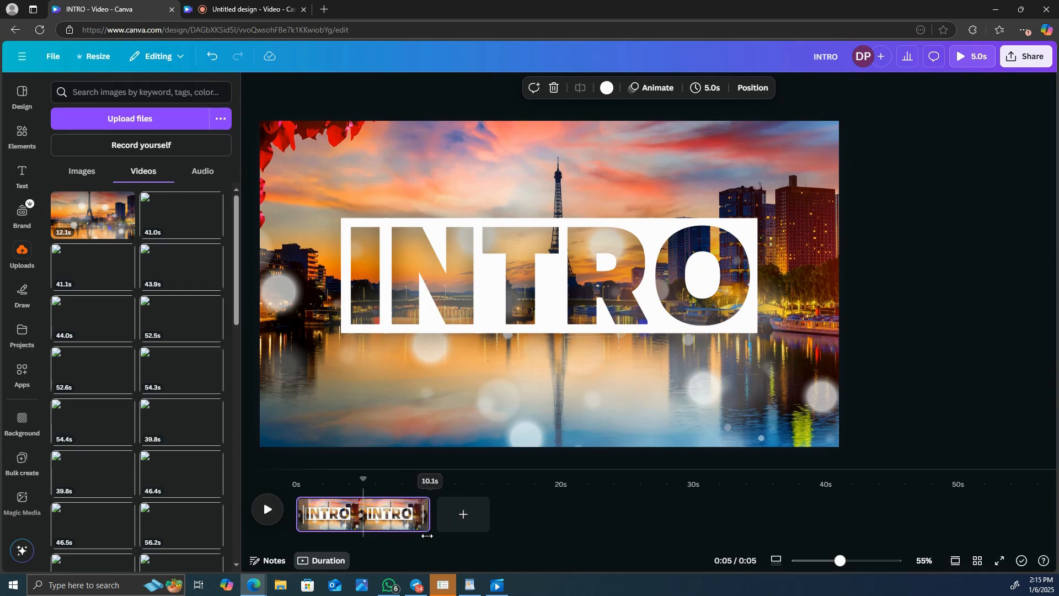
right_click(380, 515)
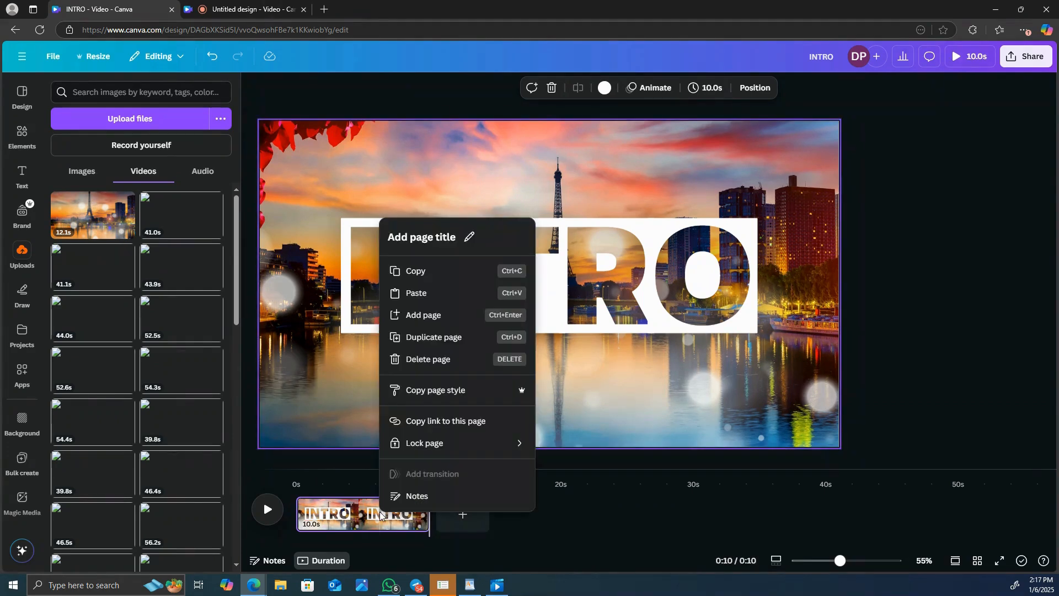
left_click(449, 336)
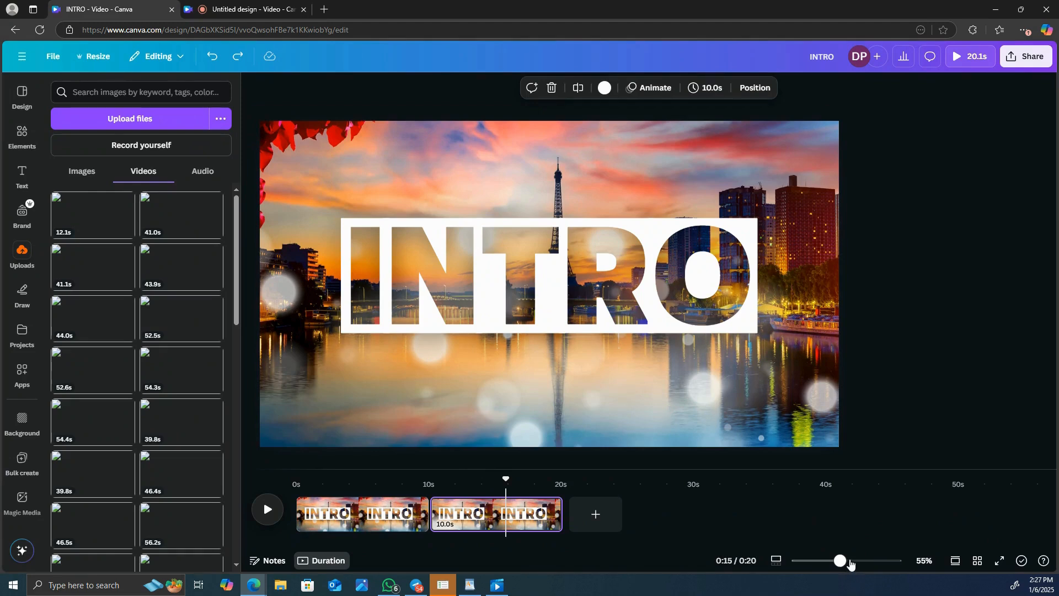
Step: Enlarge a bokeh overlay on the second page well beyond the page edges and shift it over the page
left_click_drag(840, 561, 808, 560)
left_click_drag(579, 258, 590, 254)
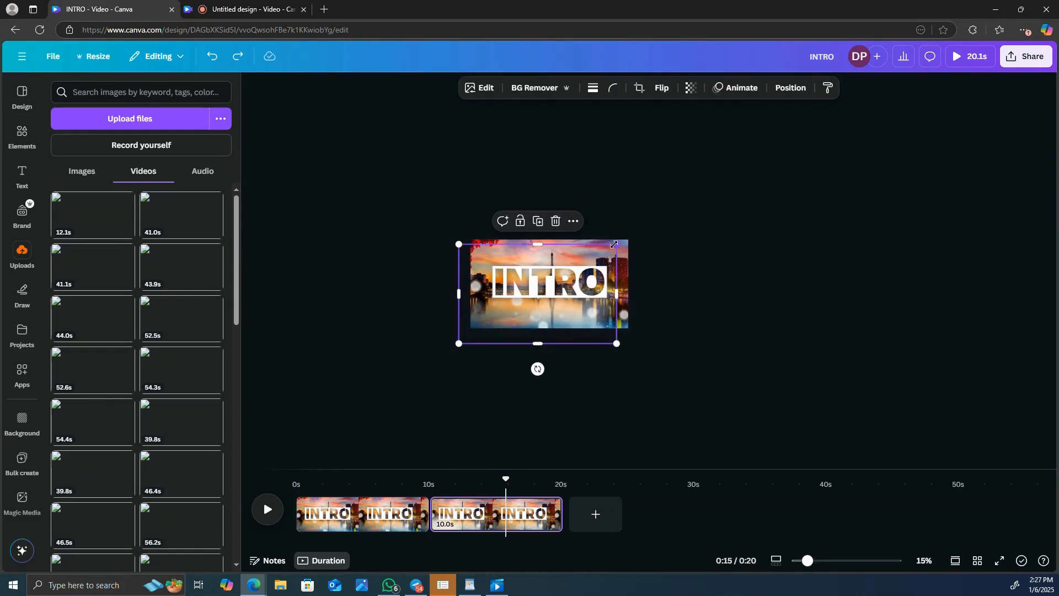
left_click_drag(617, 245, 737, 146)
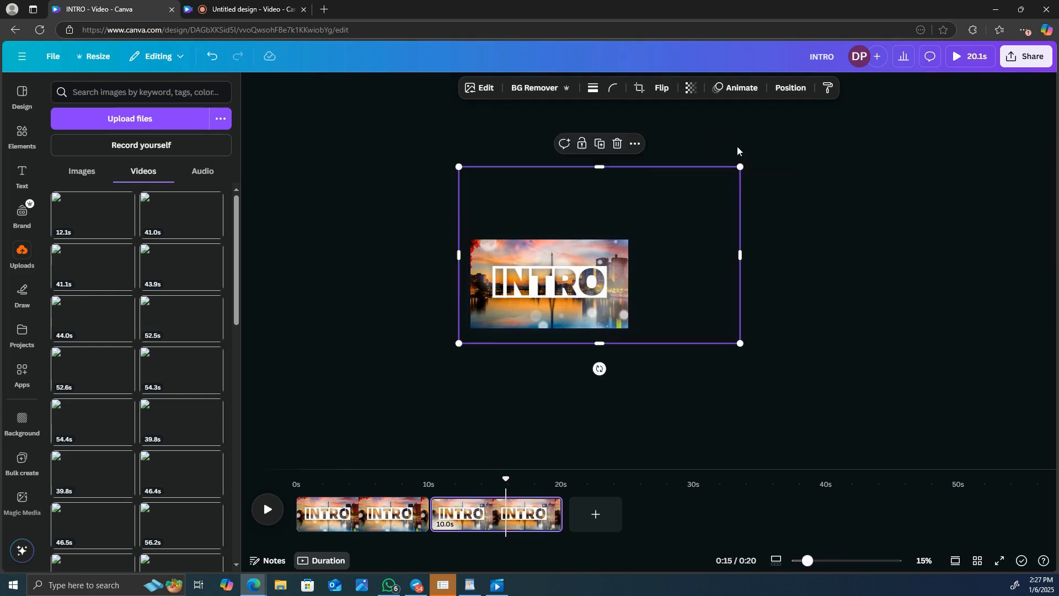
left_click_drag(727, 213, 690, 208)
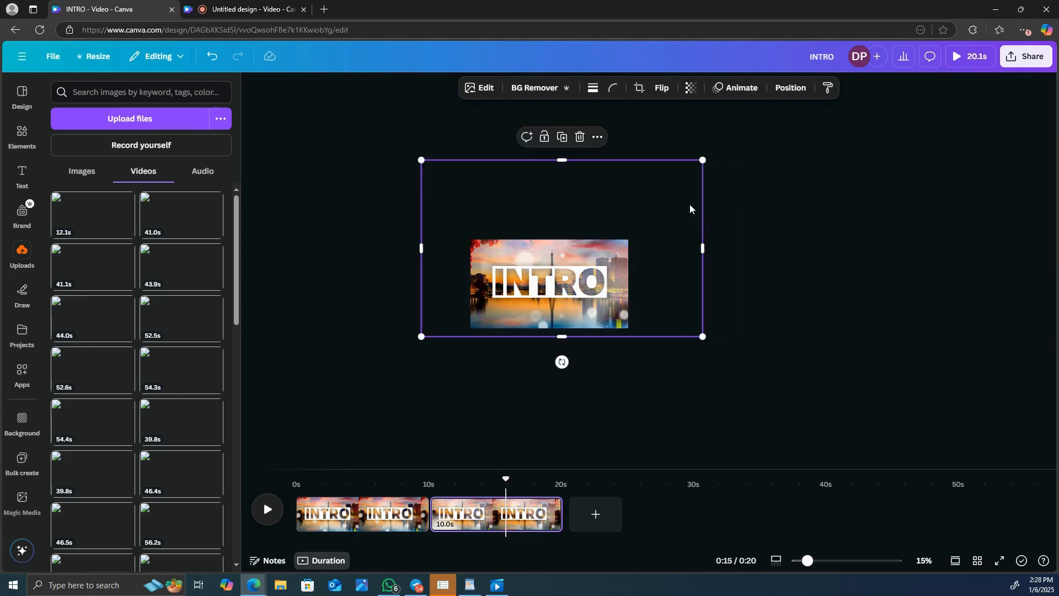
left_click(799, 340)
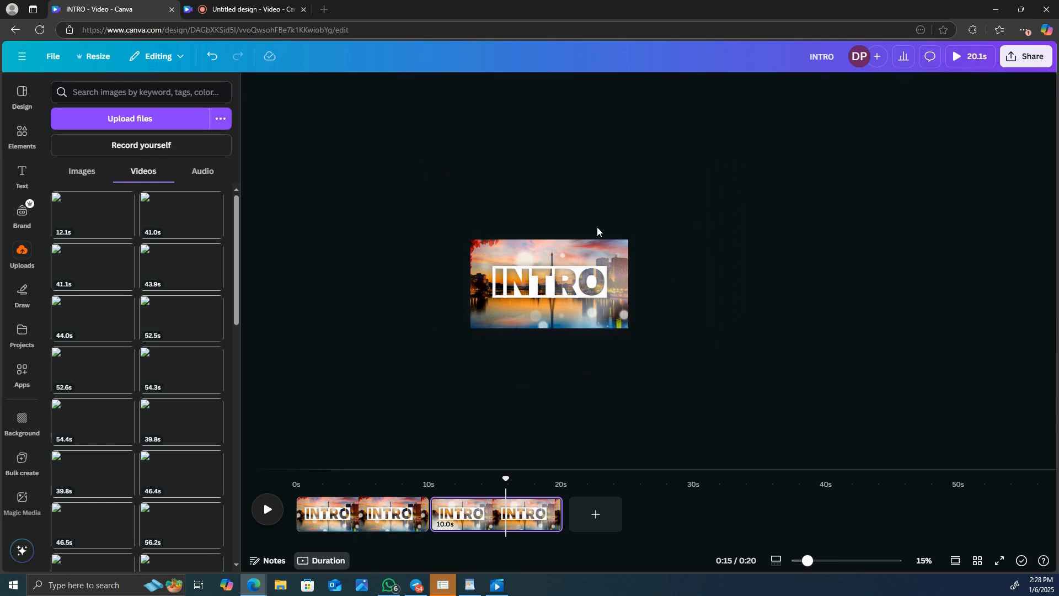
Step: Select the sunset photo in the second page's layer list, scale it well beyond the page edges and recenter it
right_click(581, 253)
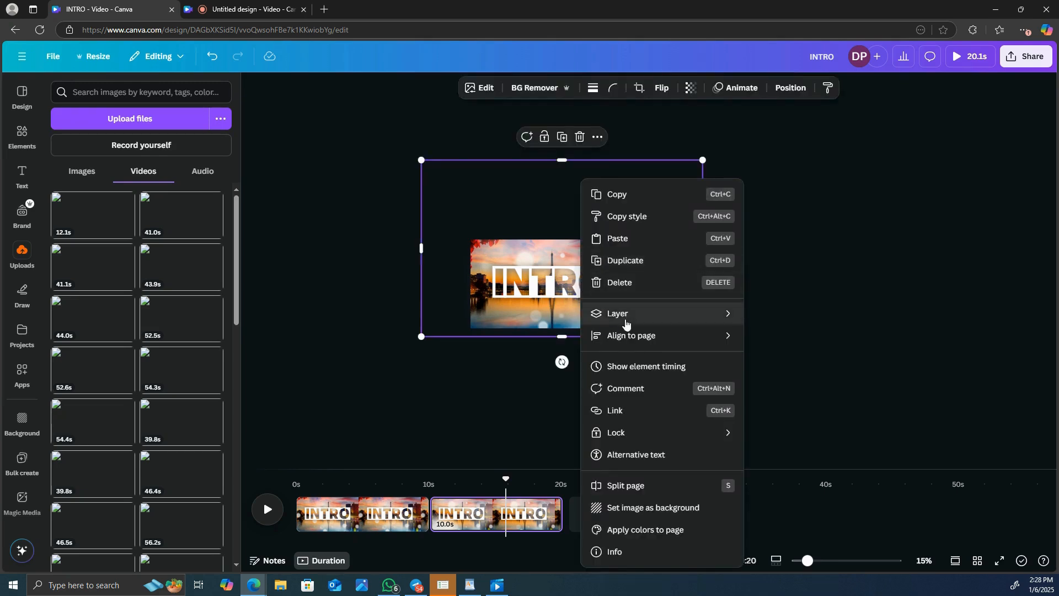
mouse_move(626, 324)
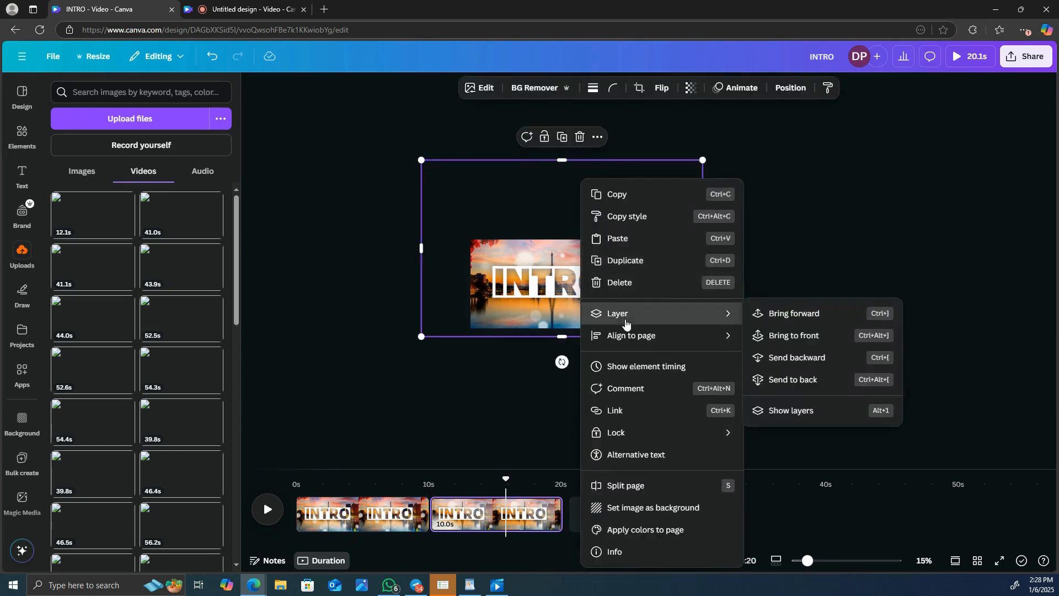
left_click(777, 415)
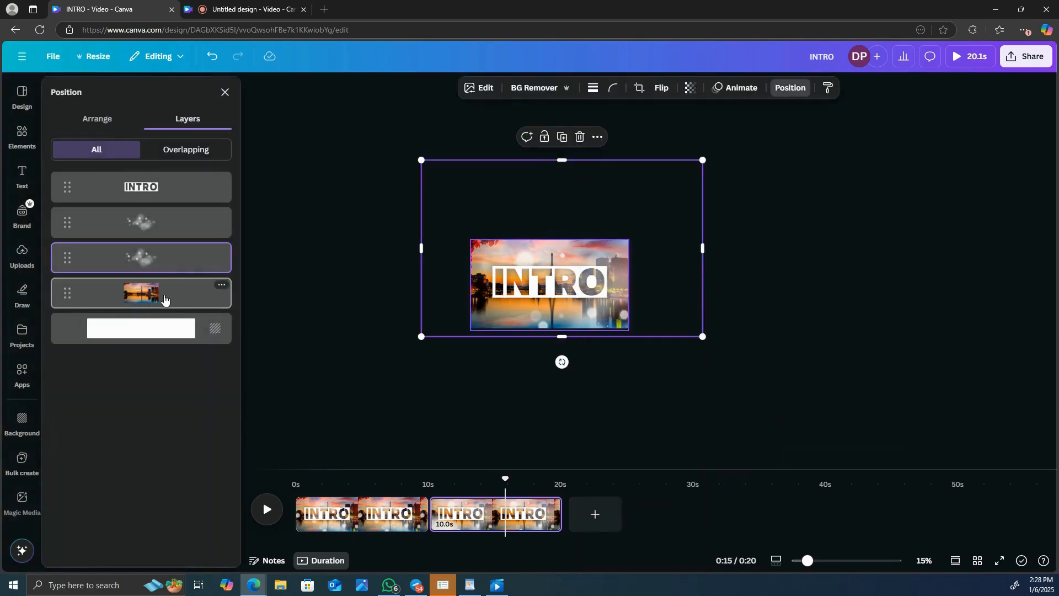
left_click(162, 298)
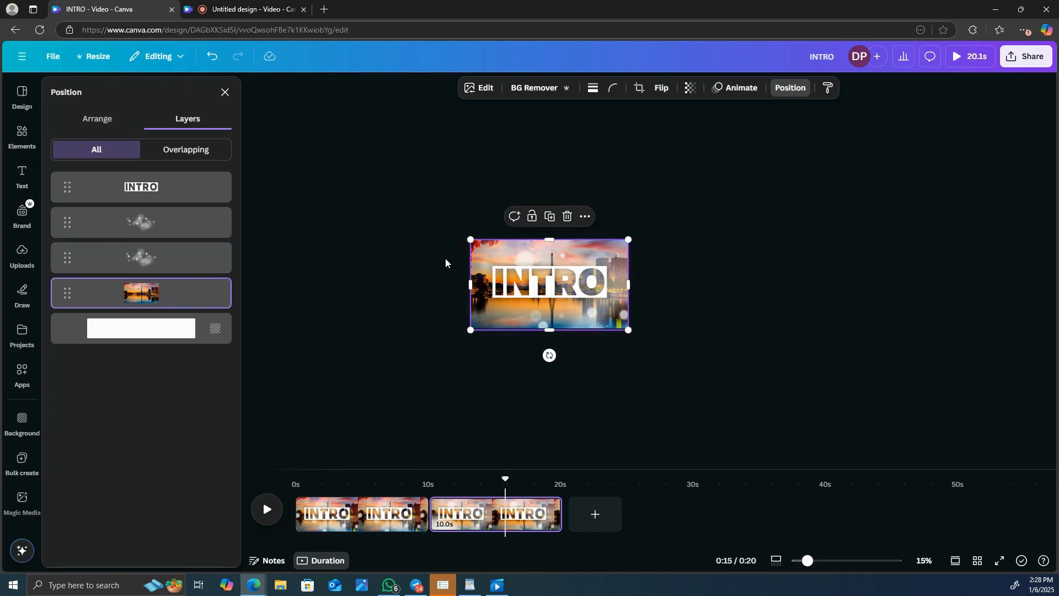
left_click_drag(470, 240, 365, 108)
left_click_drag(533, 178, 557, 182)
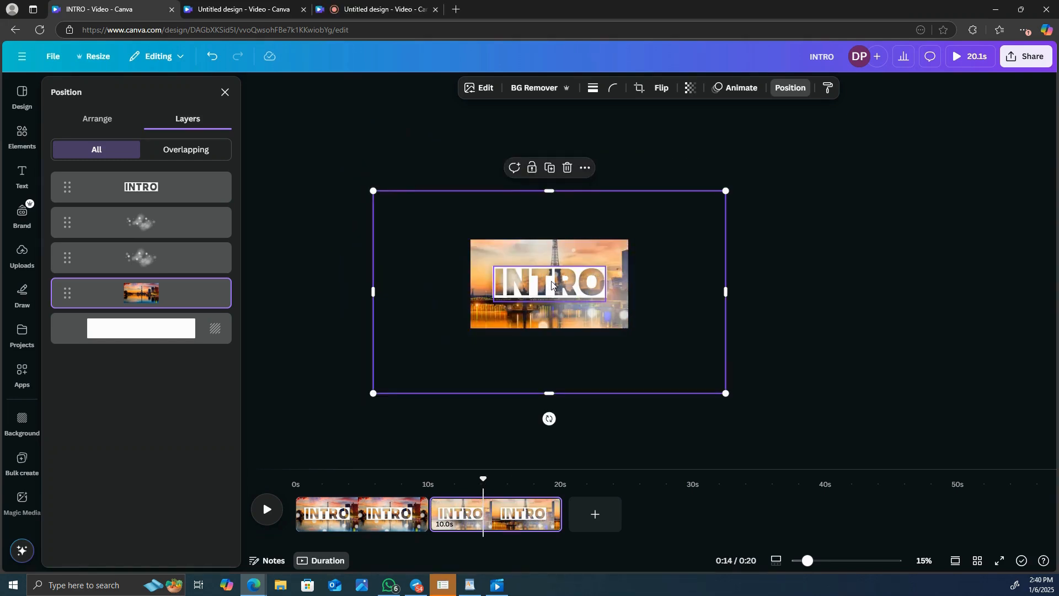
Step: Enlarge the INTRO heading on the second page far beyond the page edges and reposition it so its letters clear the visible page
left_click(552, 285)
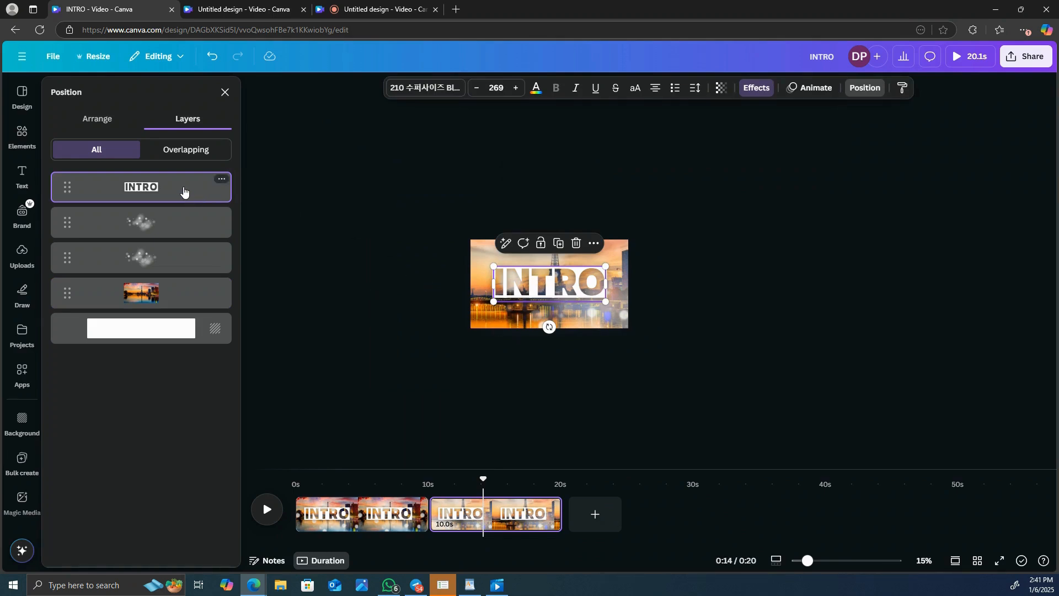
double_click(562, 286)
key("Escape")
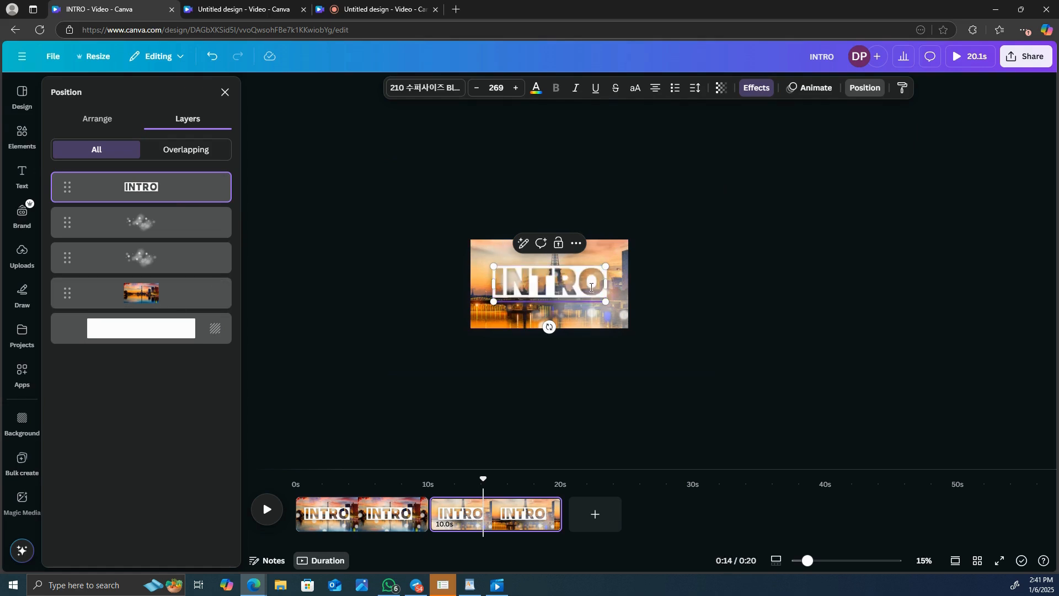
left_click_drag(607, 265, 786, 109)
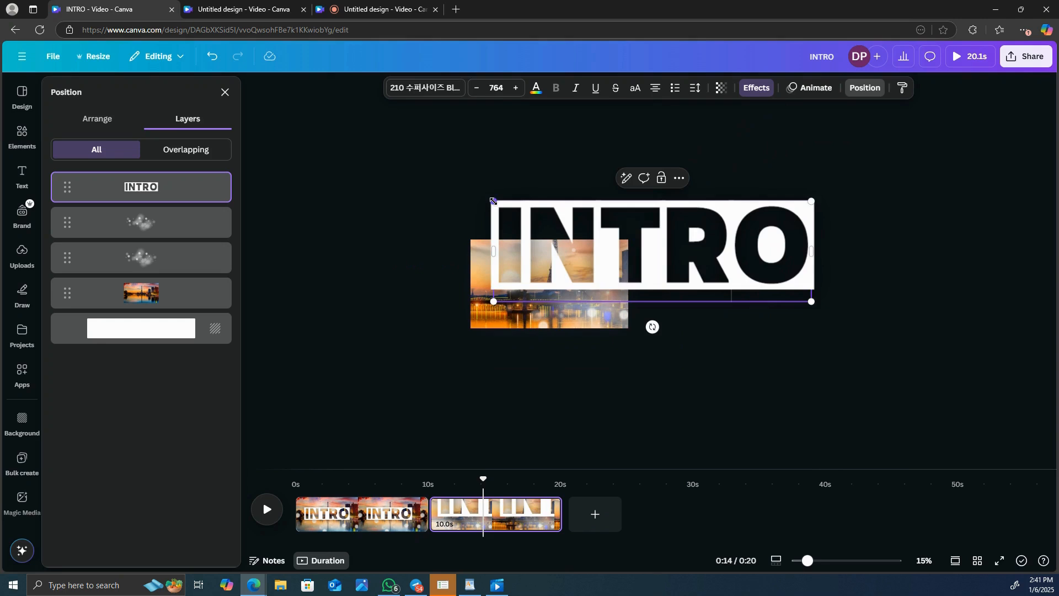
left_click_drag(493, 200, 316, 109)
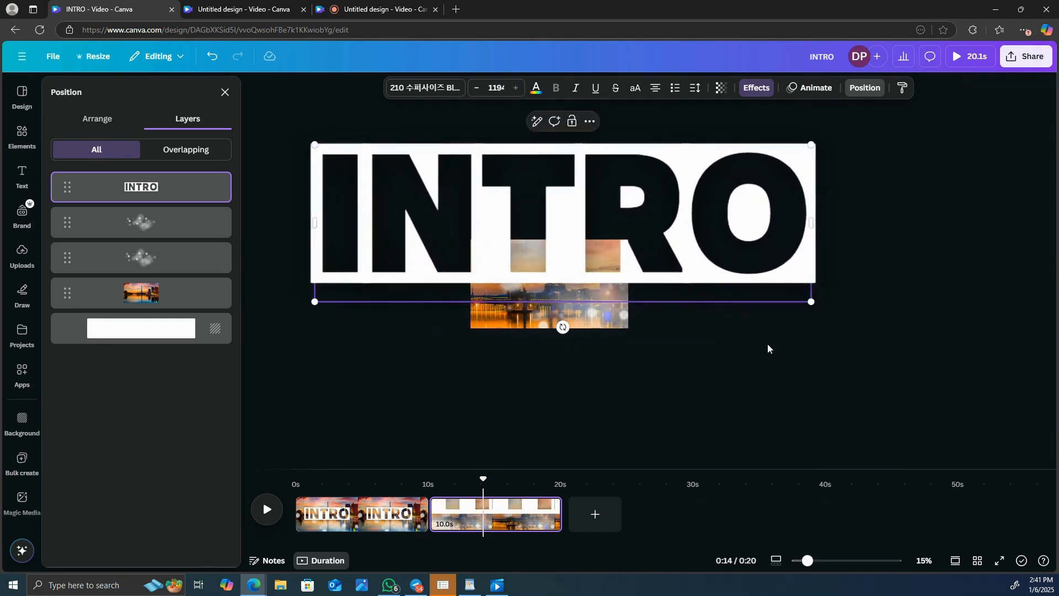
left_click_drag(812, 302, 830, 400)
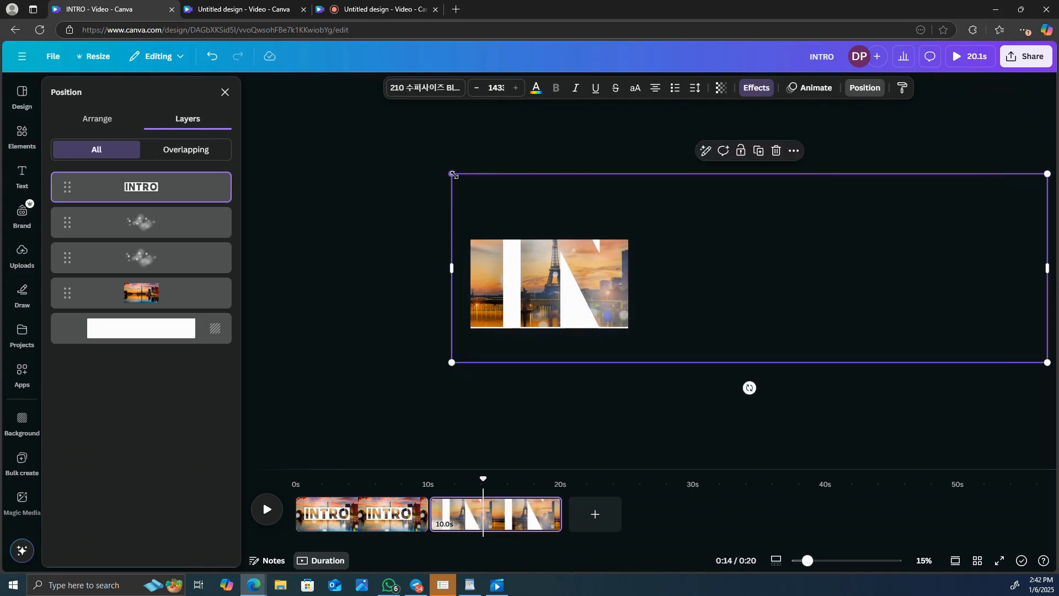
left_click_drag(454, 174, 298, 106)
left_click_drag(752, 260, 771, 302)
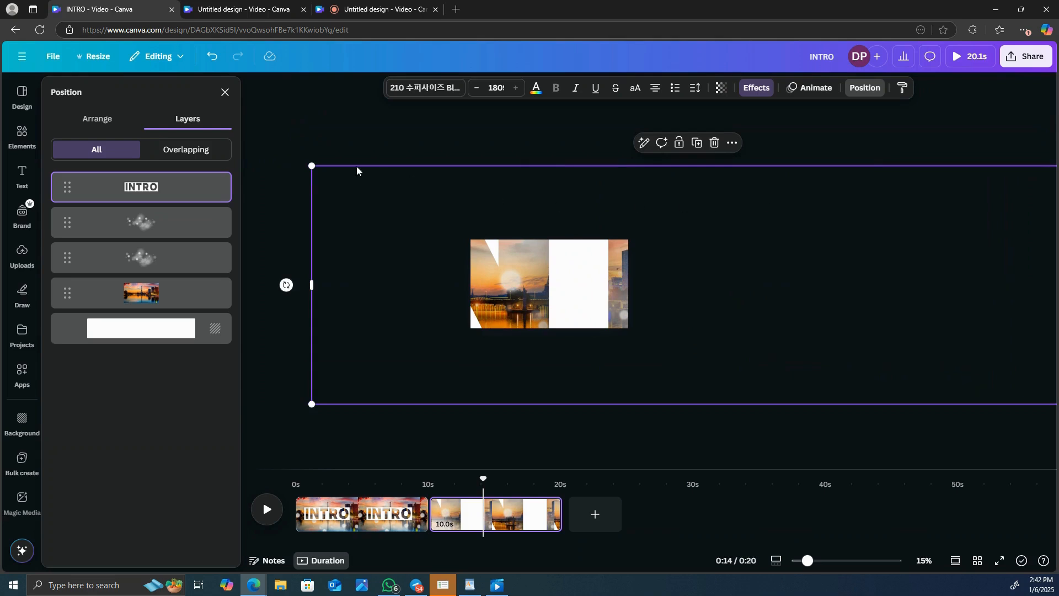
left_click_drag(312, 162, 292, 81)
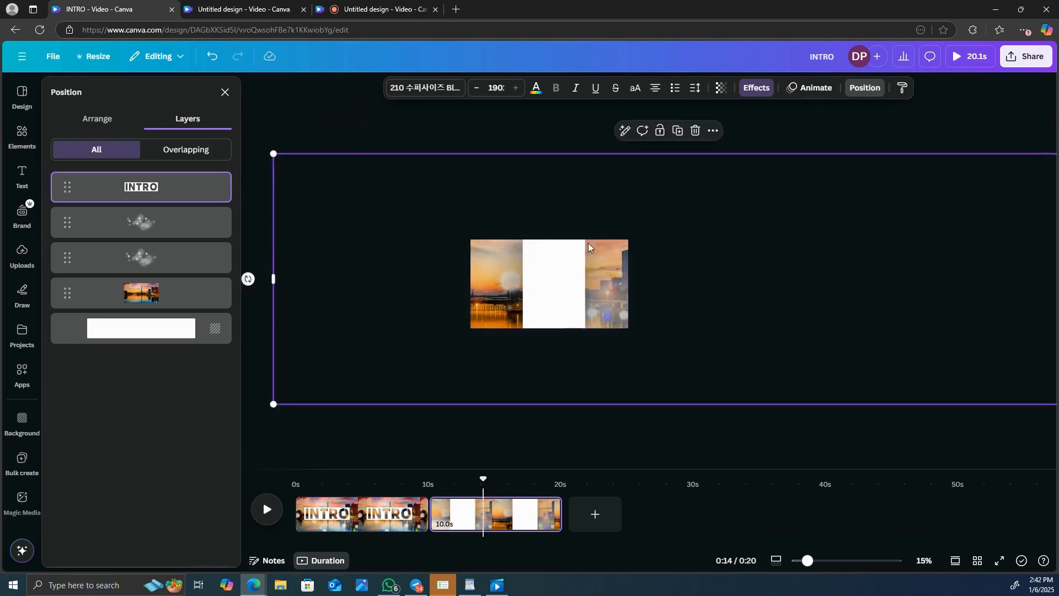
left_click_drag(710, 312, 747, 294)
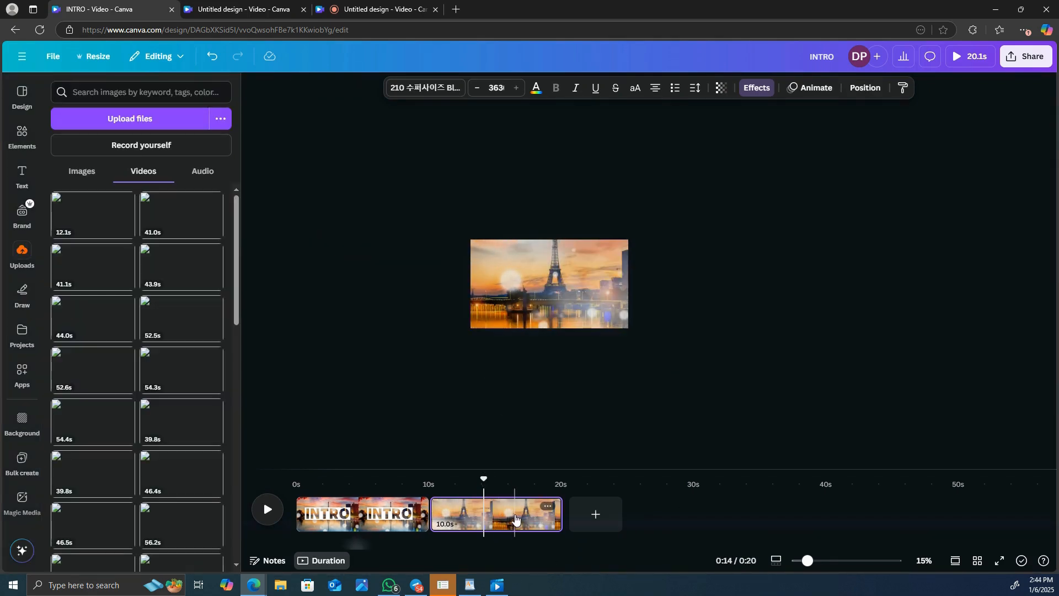
Step: Move the enlarged page to the start of the timeline and add a 5-second Match & Move transition between the two pages
left_click_drag(515, 519, 263, 499)
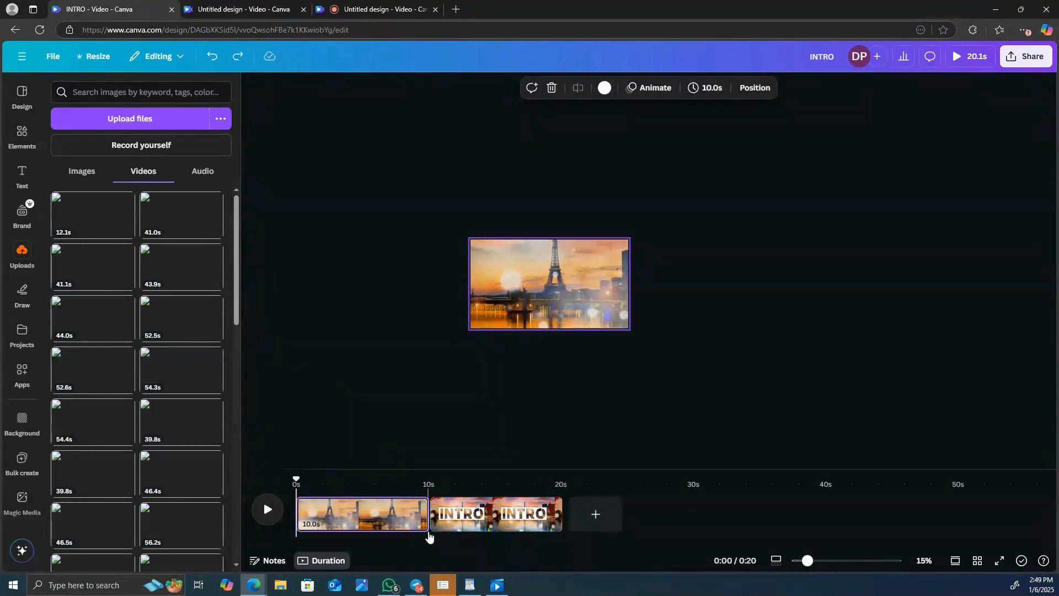
mouse_move(429, 525)
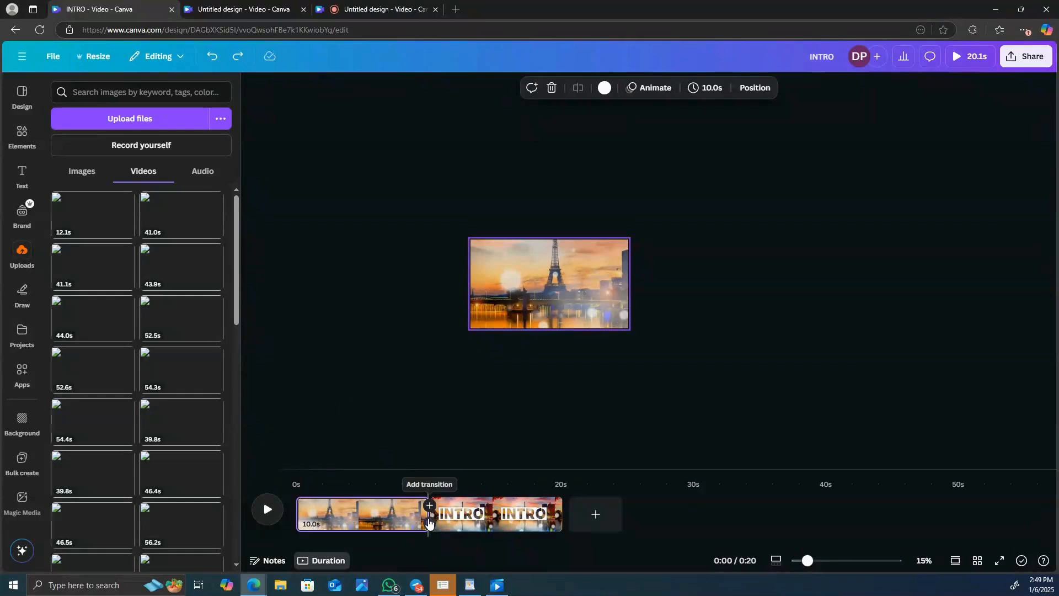
left_click(430, 505)
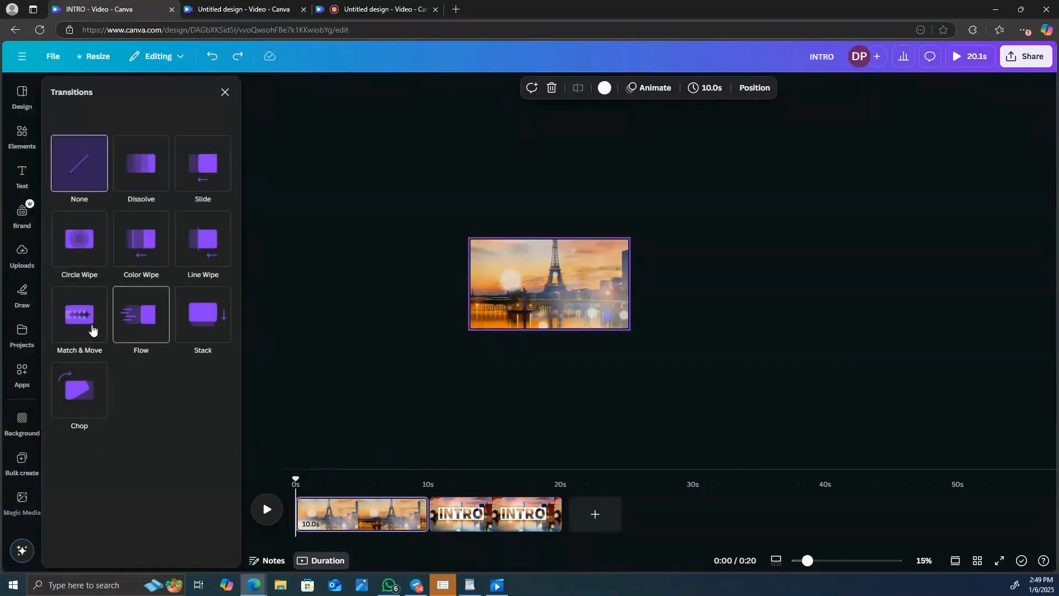
left_click(90, 328)
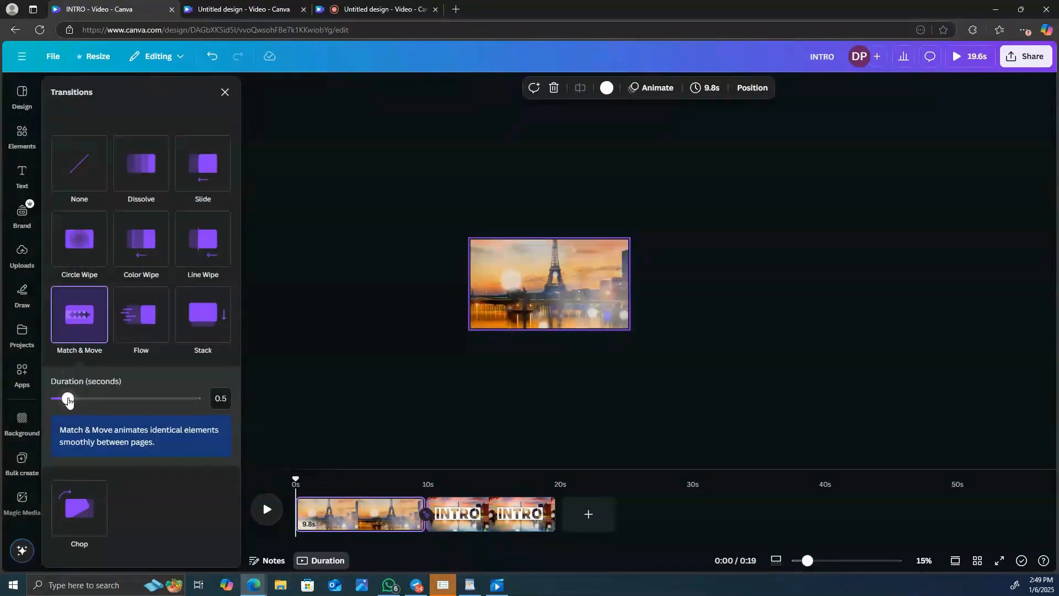
left_click_drag(69, 401, 199, 403)
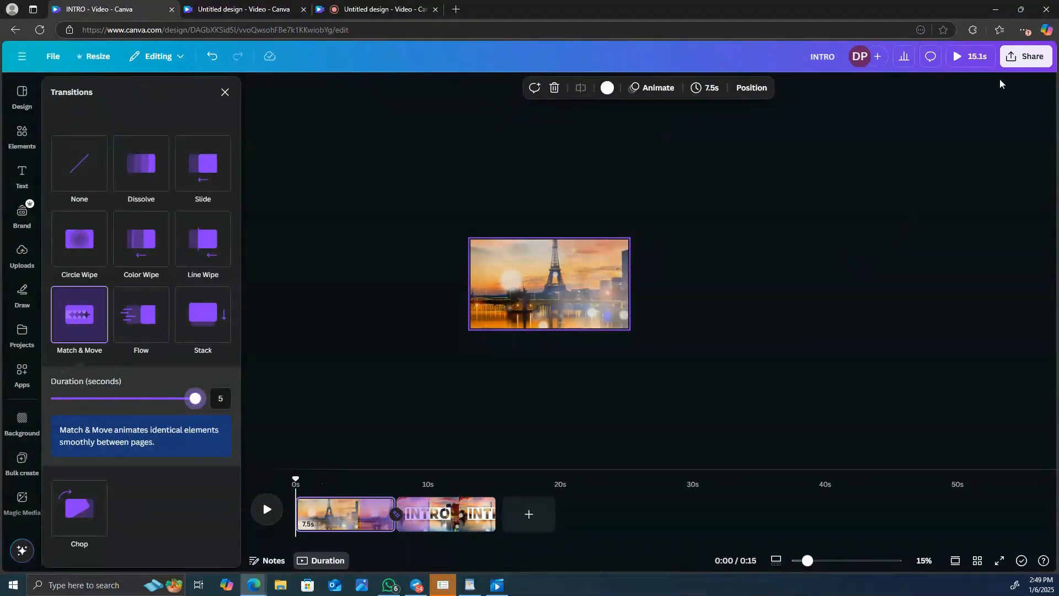
Step: Download all pages as a 1080p MP4 video and upload the downloaded INTRO (2).mp4 back into the design's media
left_click(1020, 58)
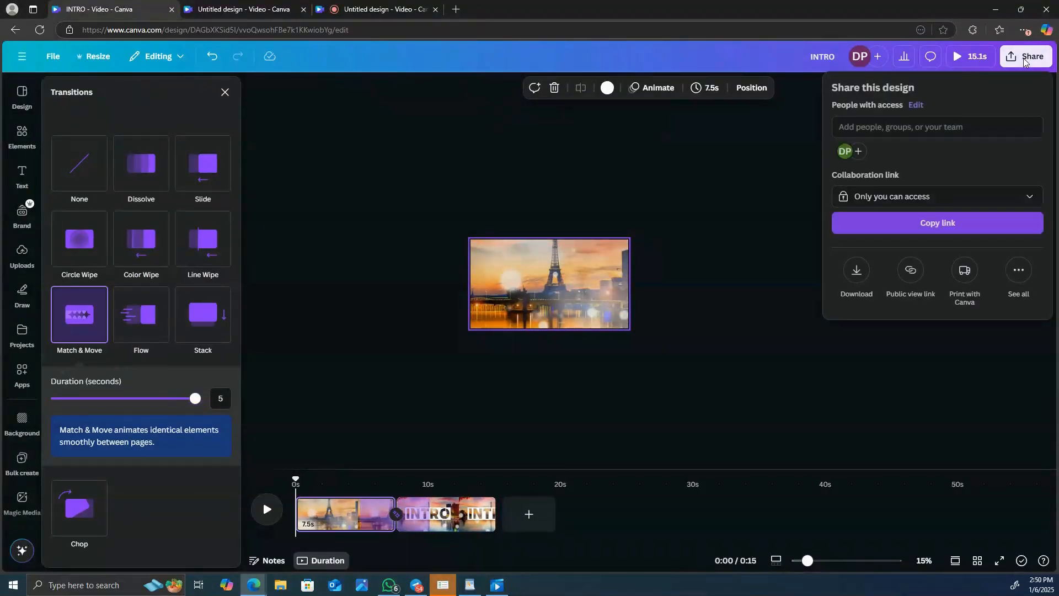
left_click(854, 273)
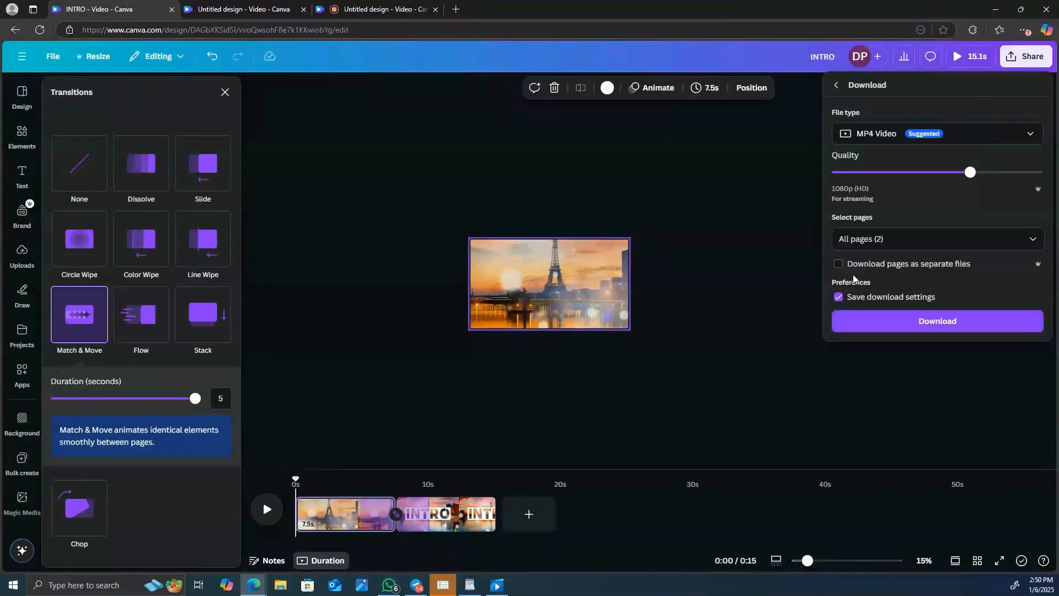
left_click(924, 329)
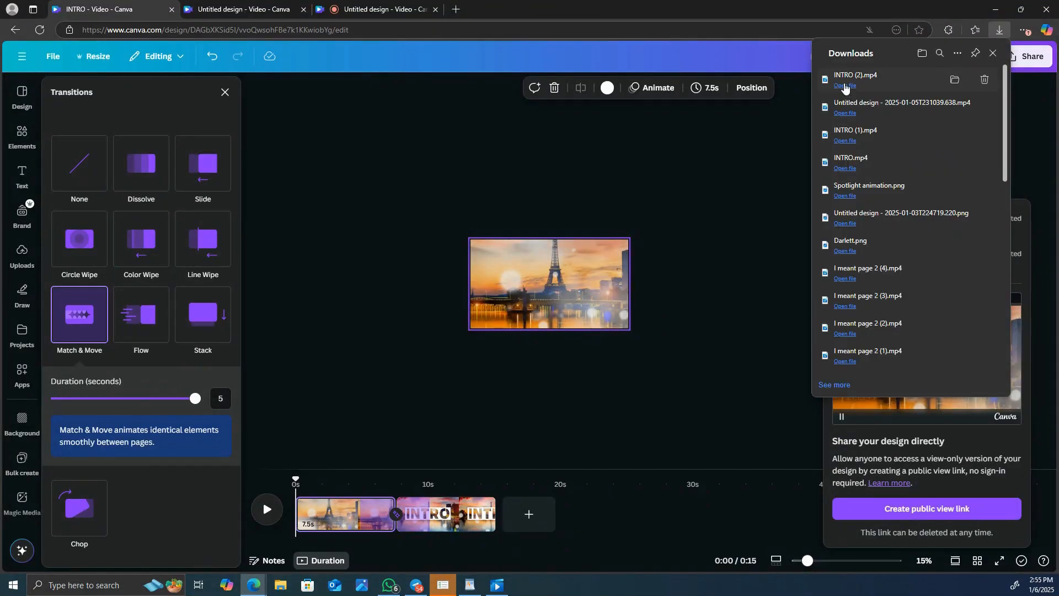
left_click_drag(854, 77, 48, 180)
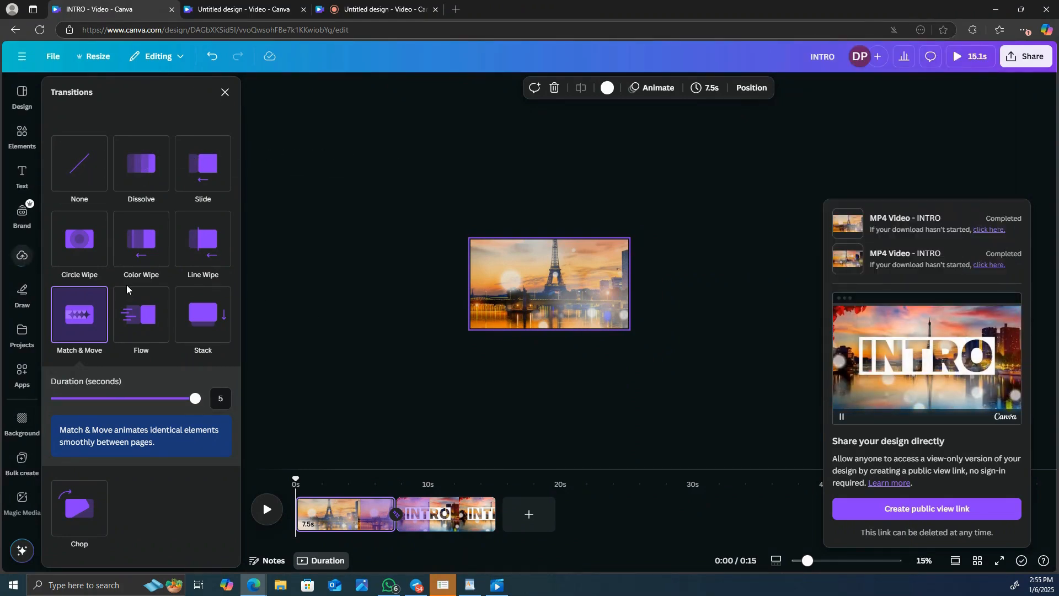
Step: Delete both the INTRO page and the enlarged page from the timeline to leave a blank page
left_click(430, 516)
right_click(432, 515)
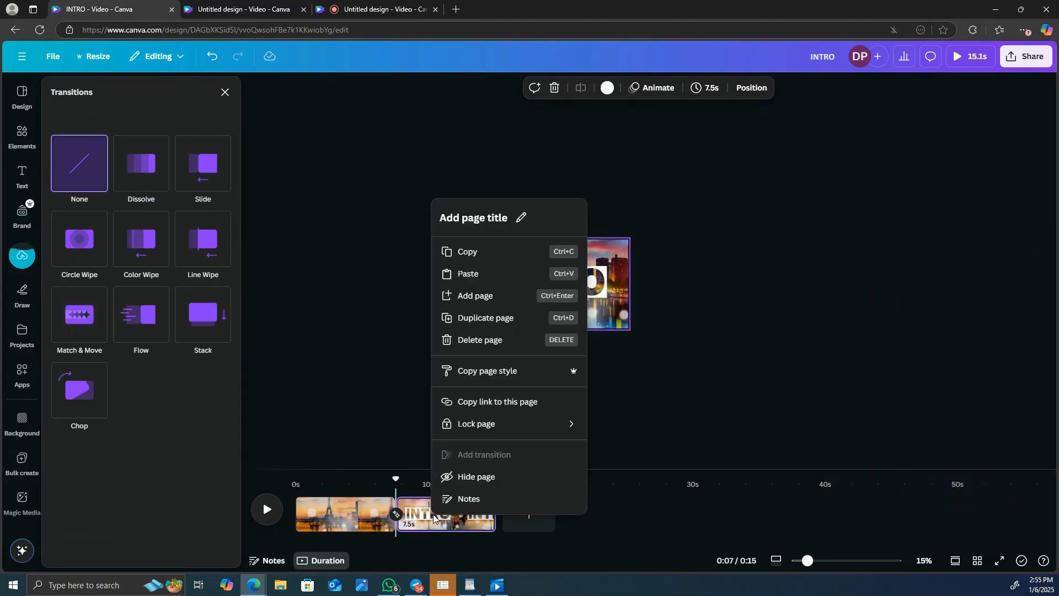
left_click(489, 340)
right_click(356, 516)
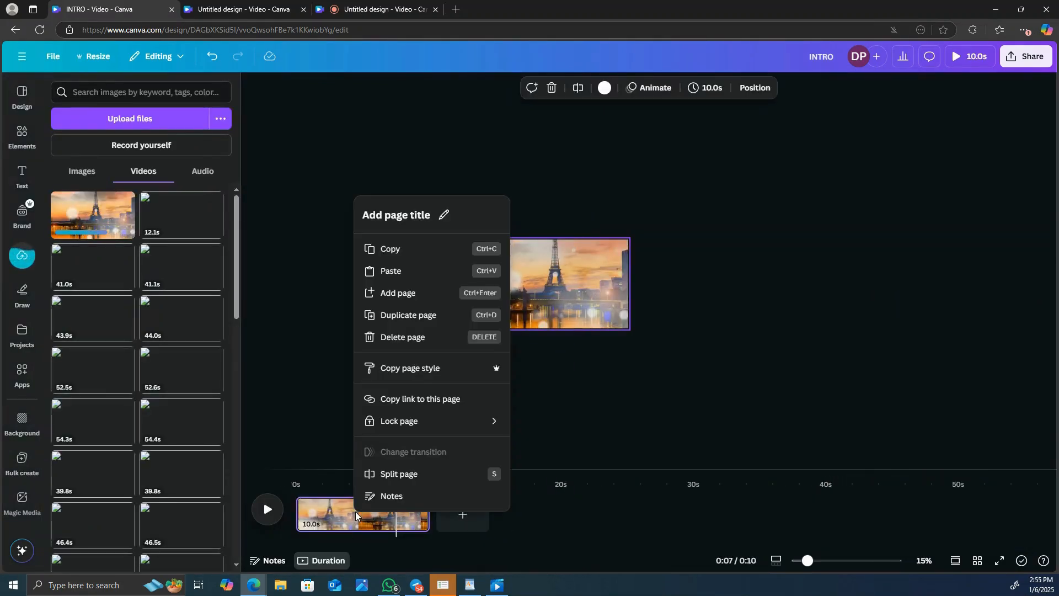
left_click(403, 337)
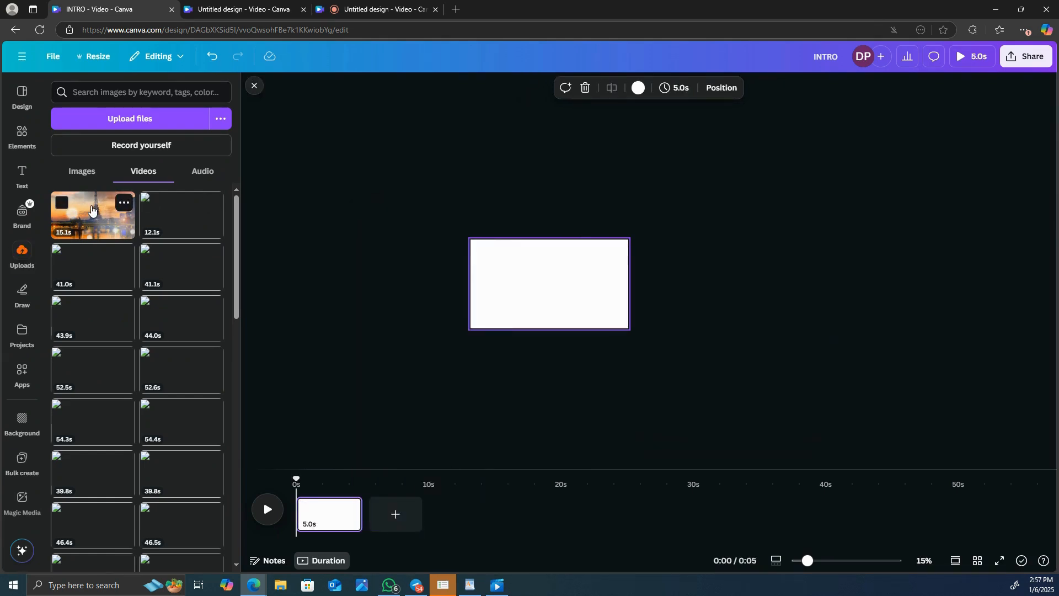
Step: Place the uploaded 15.1 s INTRO video on the blank page, scale it to fill the page and set it as the background
left_click_drag(92, 210, 540, 275)
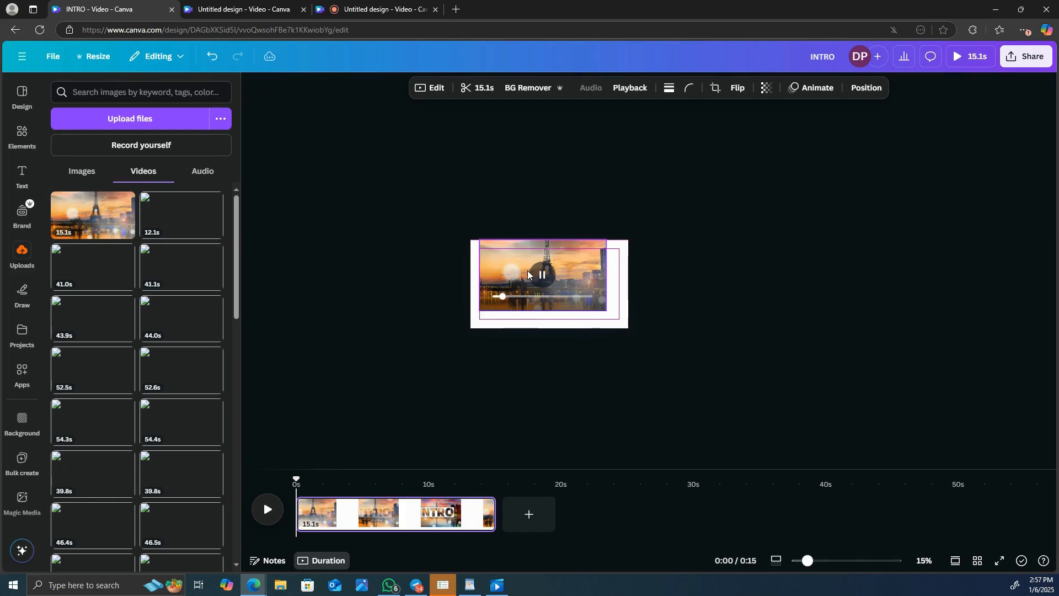
left_click_drag(809, 568, 842, 571)
left_click_drag(760, 139, 730, 144)
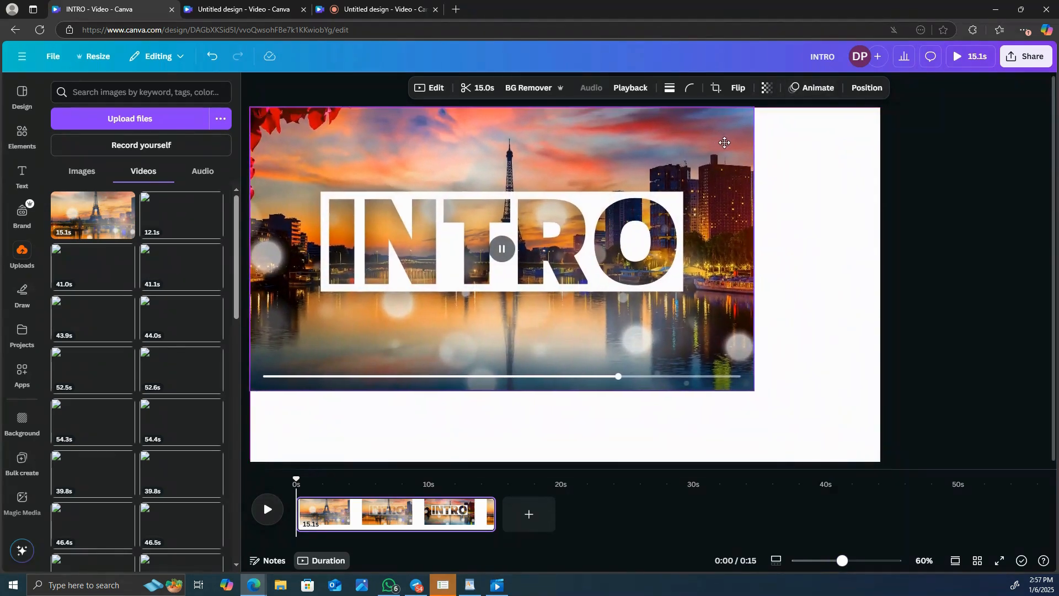
left_click_drag(761, 395, 875, 475)
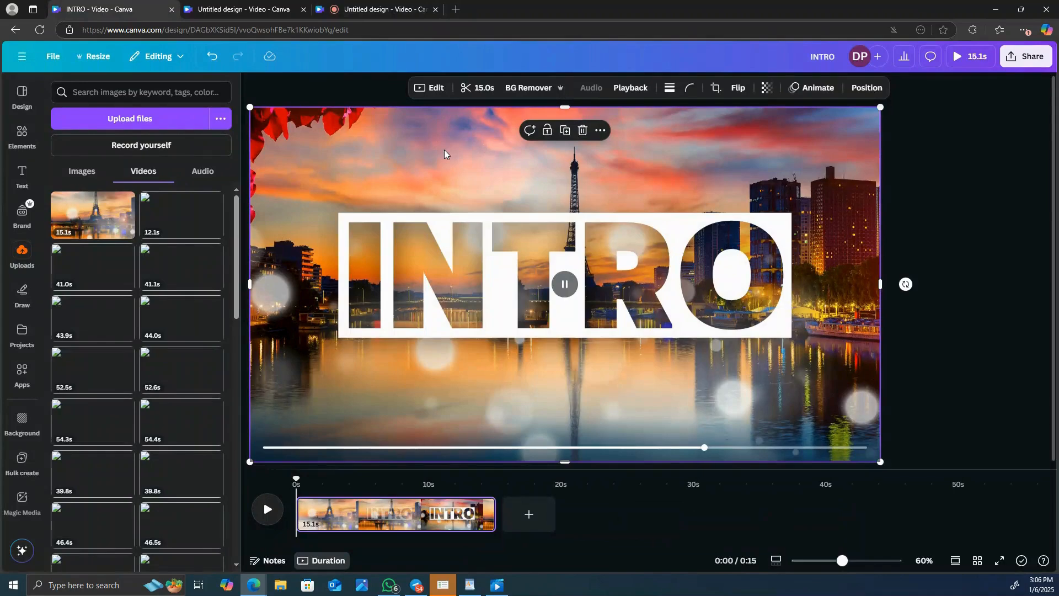
right_click(445, 153)
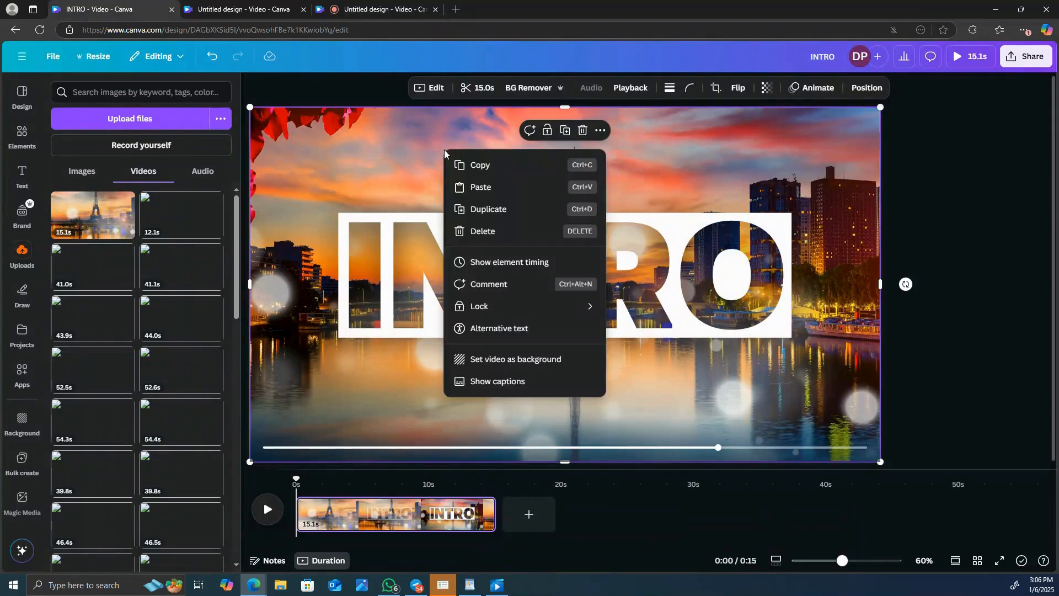
left_click(523, 360)
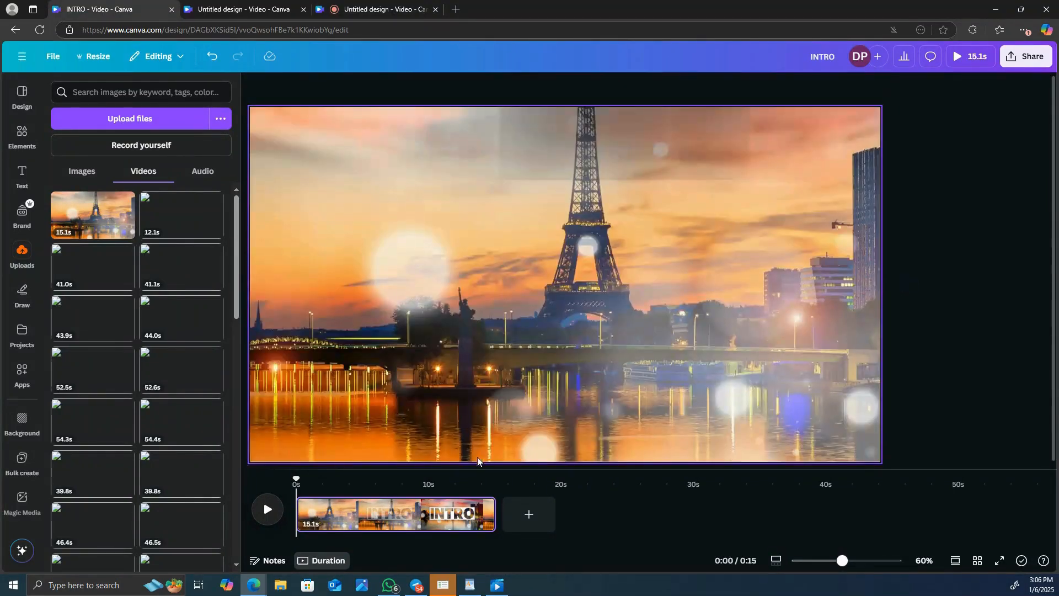
Step: Split the video page at about 6.0 s, where the title starts to appear, and delete the opening part
left_click(269, 513)
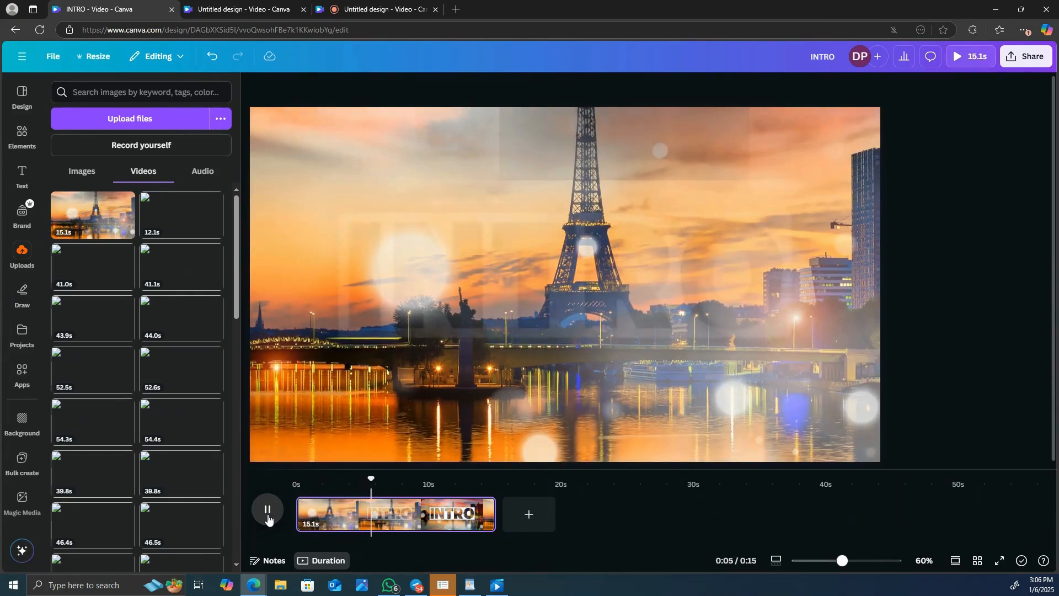
left_click(268, 513)
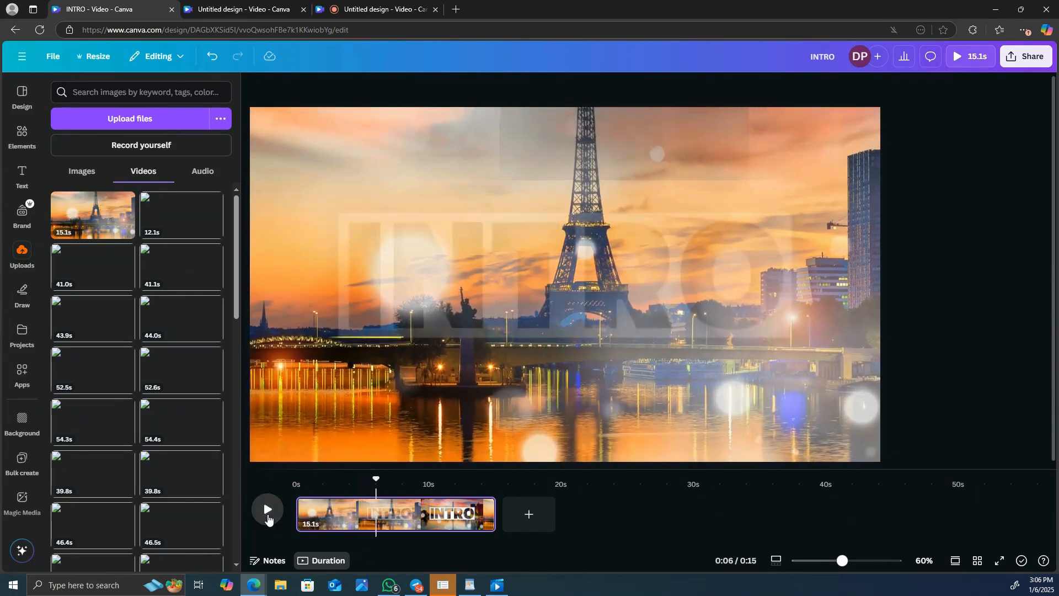
right_click(373, 529)
left_click(408, 469)
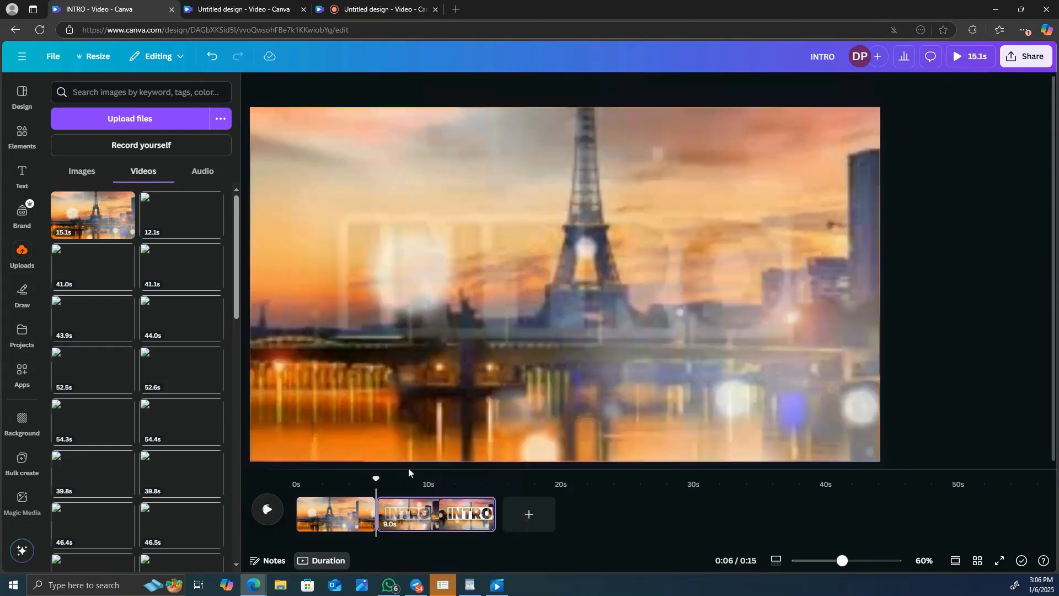
right_click(332, 514)
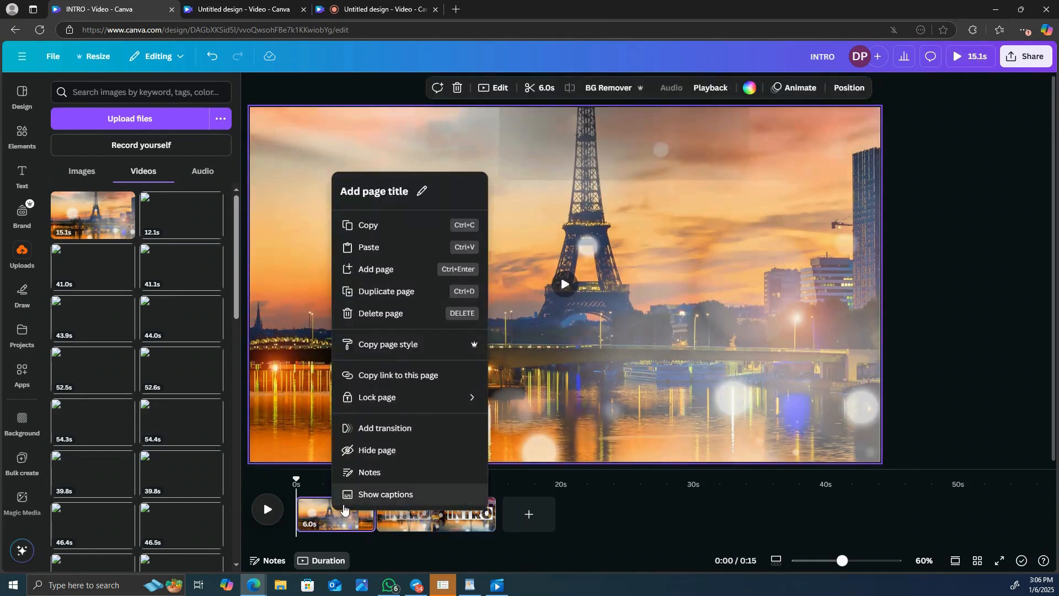
left_click(393, 314)
Step: Split the remaining video page at about 5.3 s, once the title animation is complete, and delete the trailing part
left_click(268, 510)
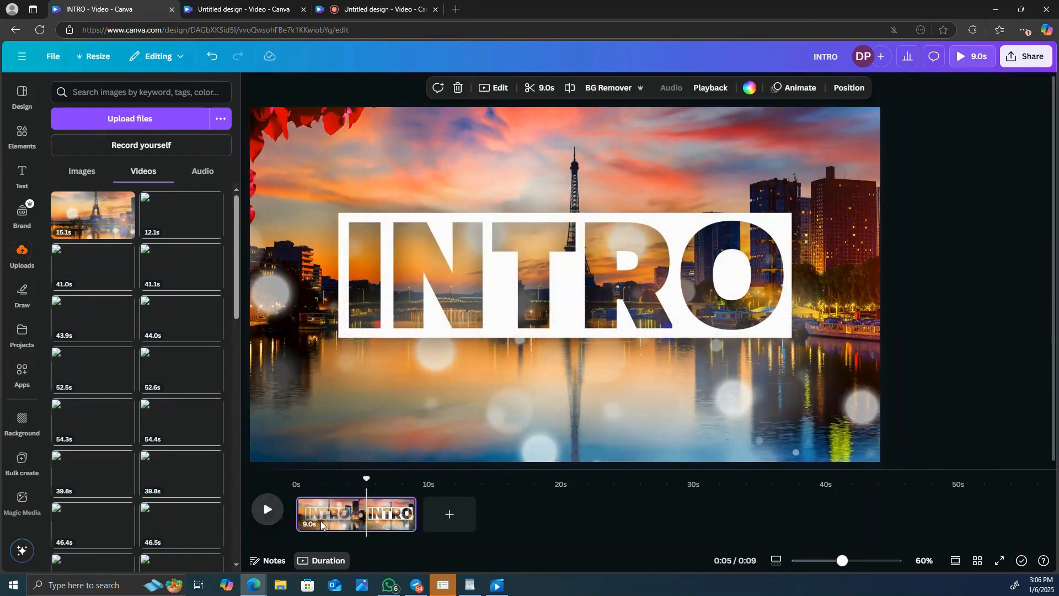
right_click(368, 536)
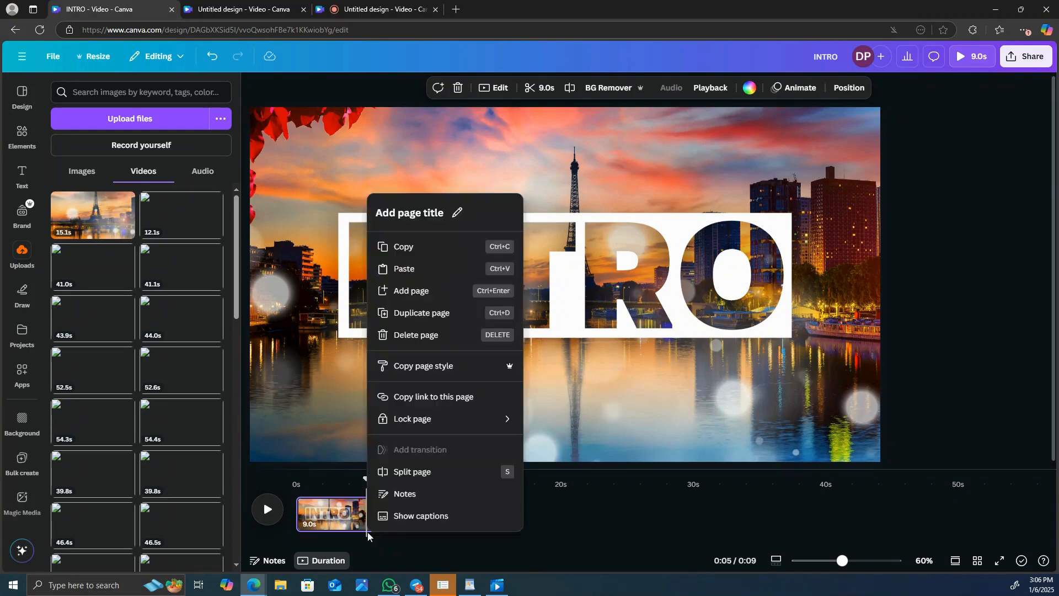
left_click(432, 475)
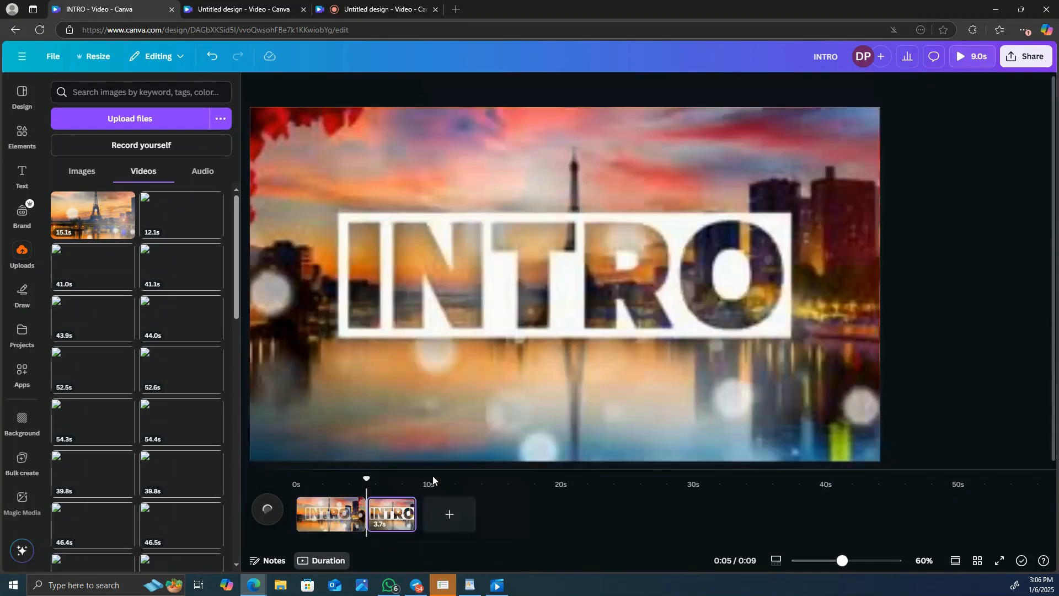
right_click(386, 513)
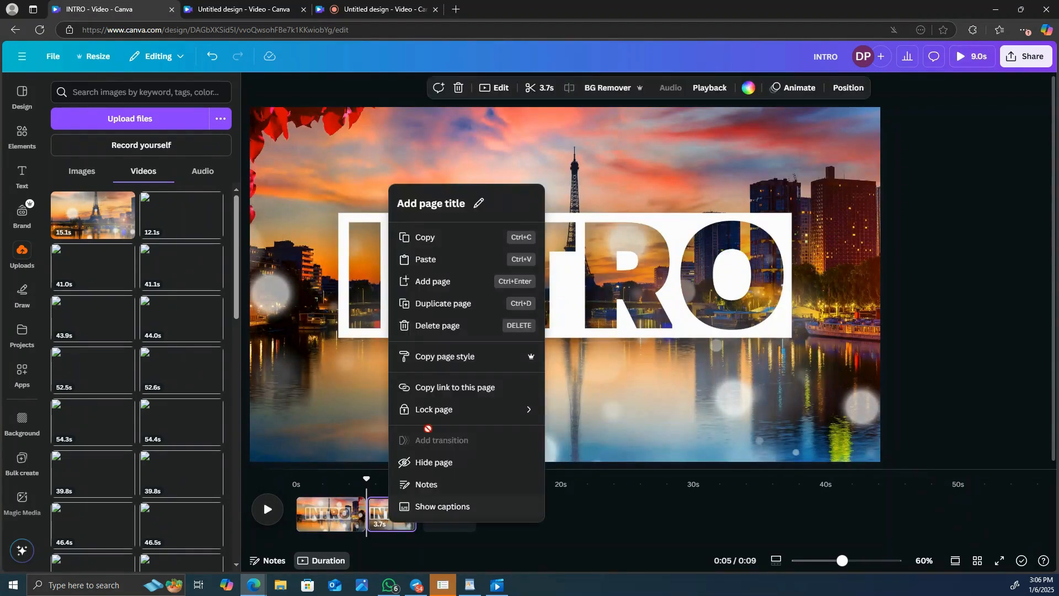
left_click(455, 327)
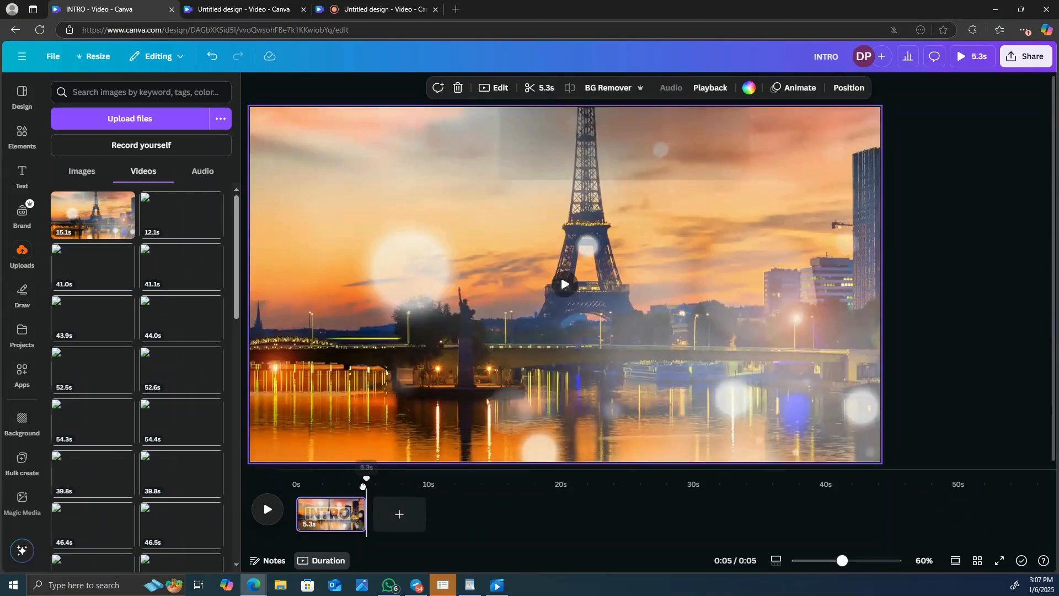
Step: Play the trimmed intro video from the beginning to review the animation
left_click_drag(363, 487, 290, 484)
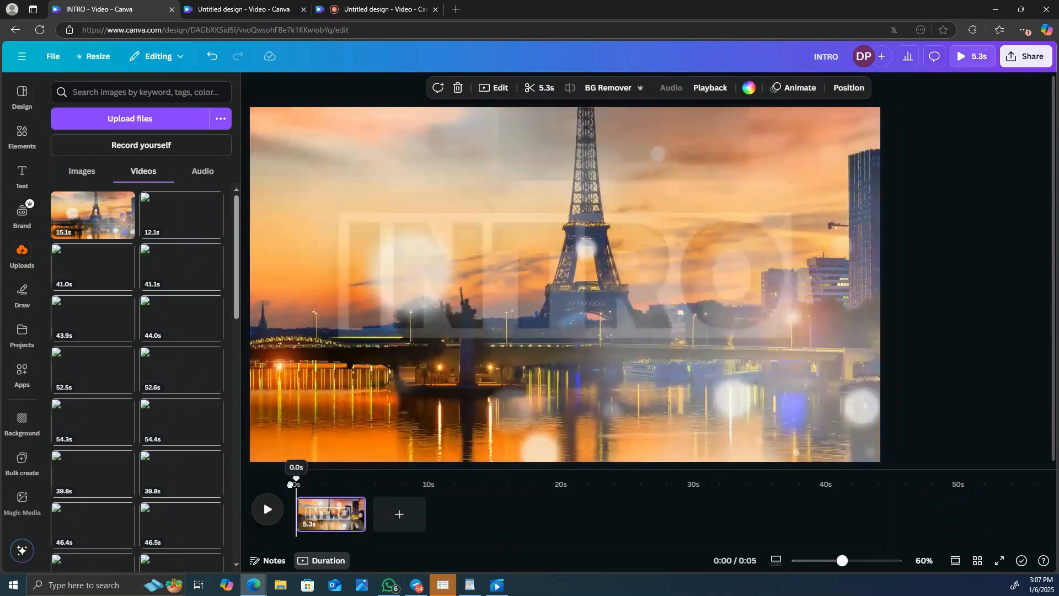
left_click(267, 512)
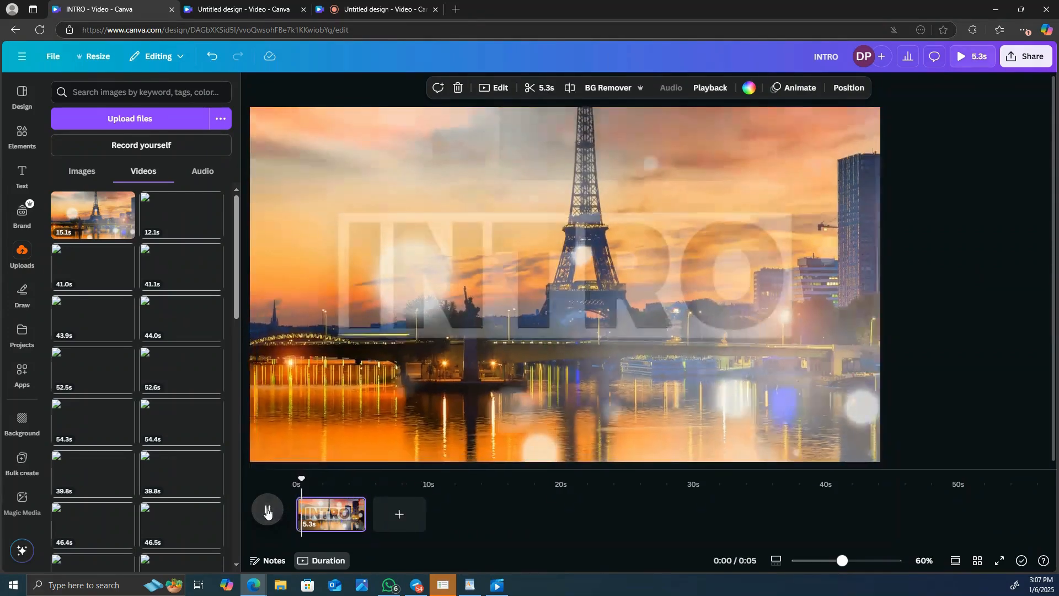